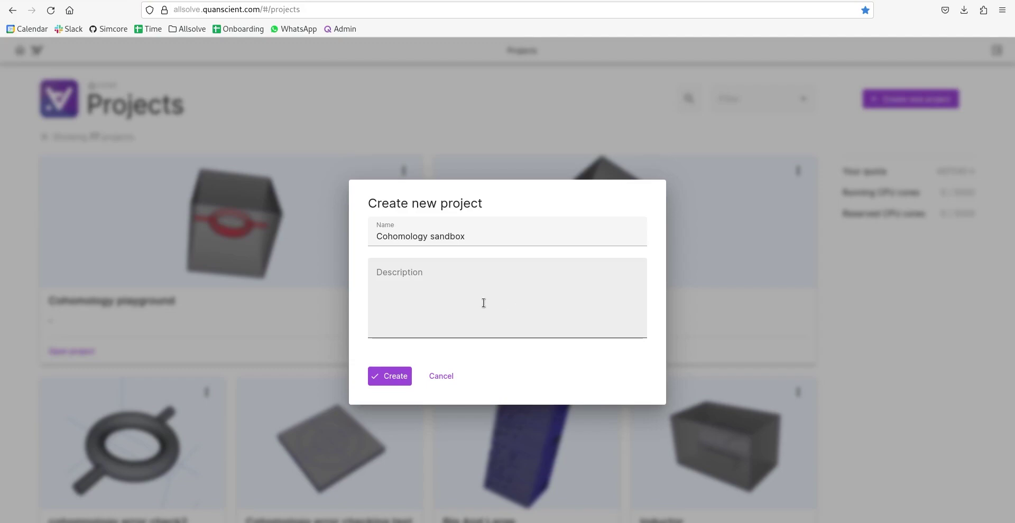
Create the "Cohomology sandbox" project and start its geometry with a default torus.
left_click(395, 376)
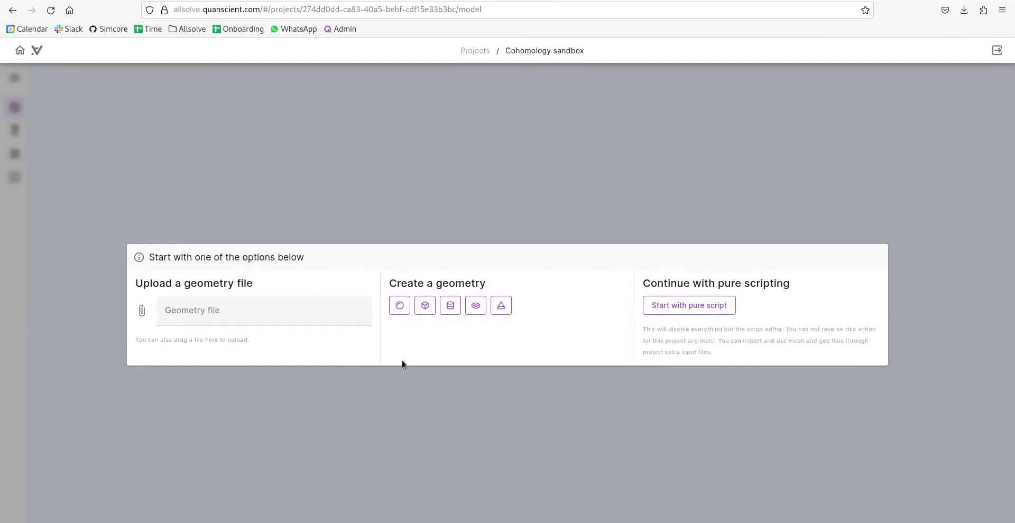
left_click(475, 306)
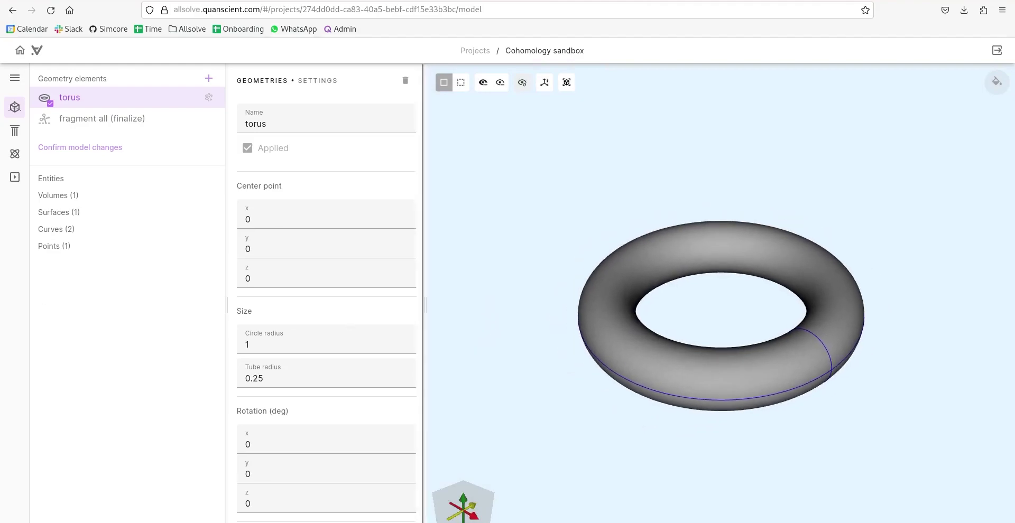
Add a box with its center point at y = 1 and a size of 4 × 2 × 4.
left_click(210, 78)
left_click(245, 151)
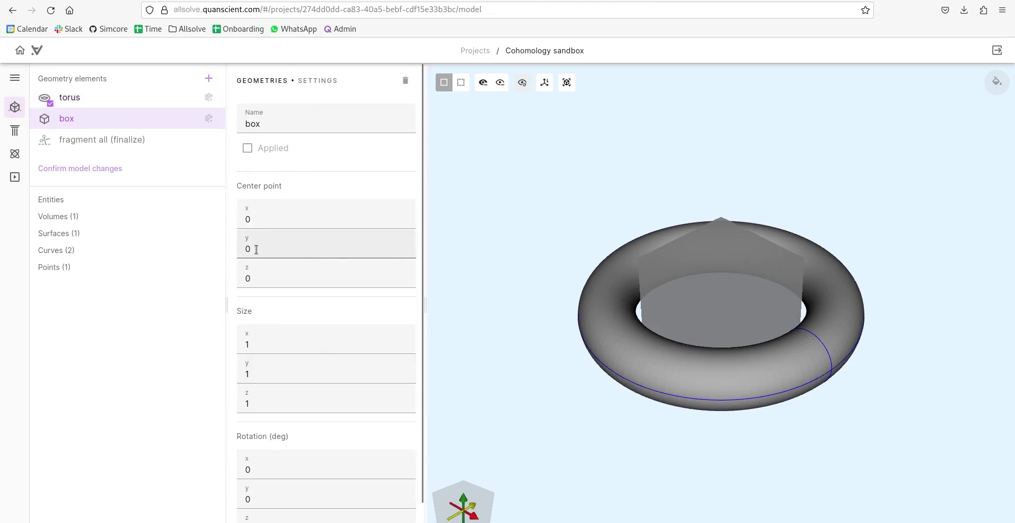
left_click_drag(256, 249, 225, 245)
type("1")
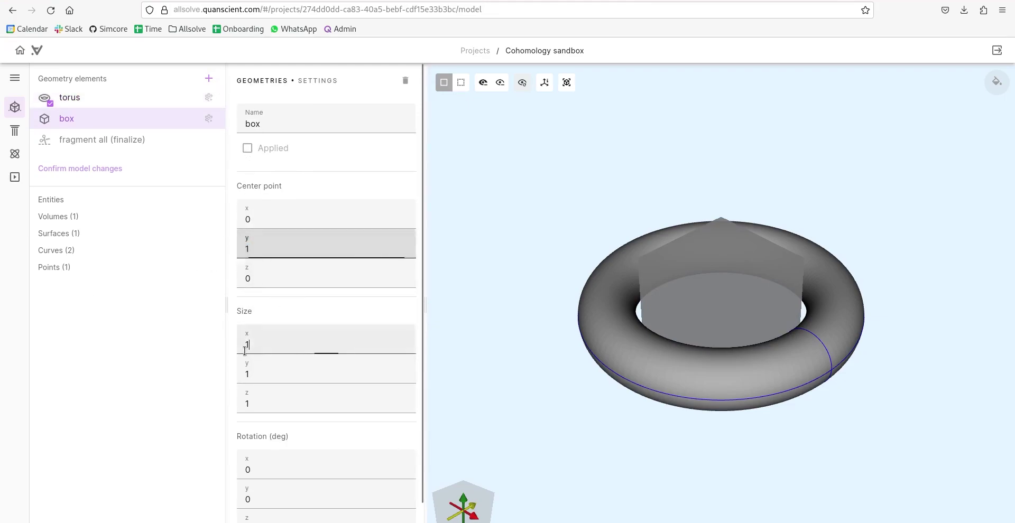
left_click_drag(323, 346, 208, 345)
type("4")
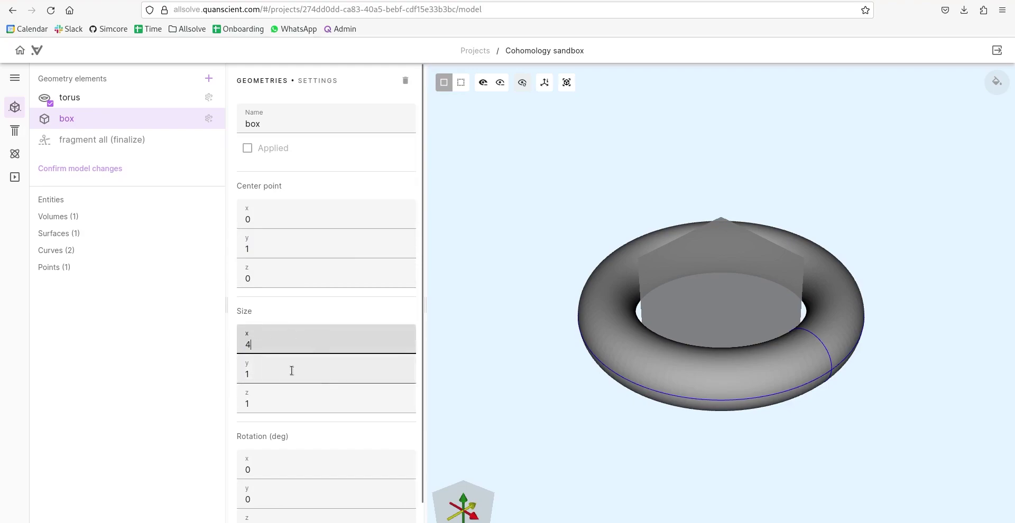
left_click_drag(292, 370, 198, 376)
type("2")
left_click_drag(277, 406, 200, 395)
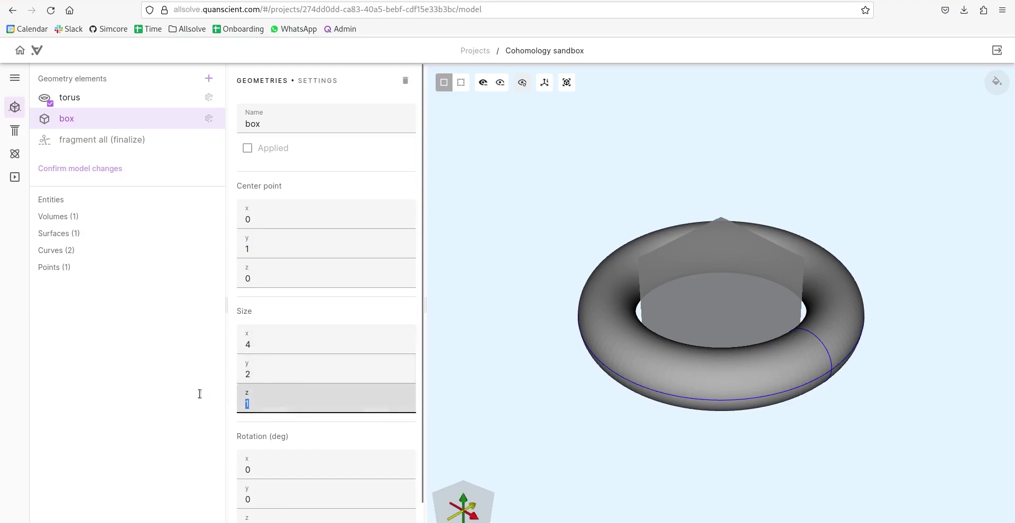
type("4")
scroll(308, 382, "down", 1)
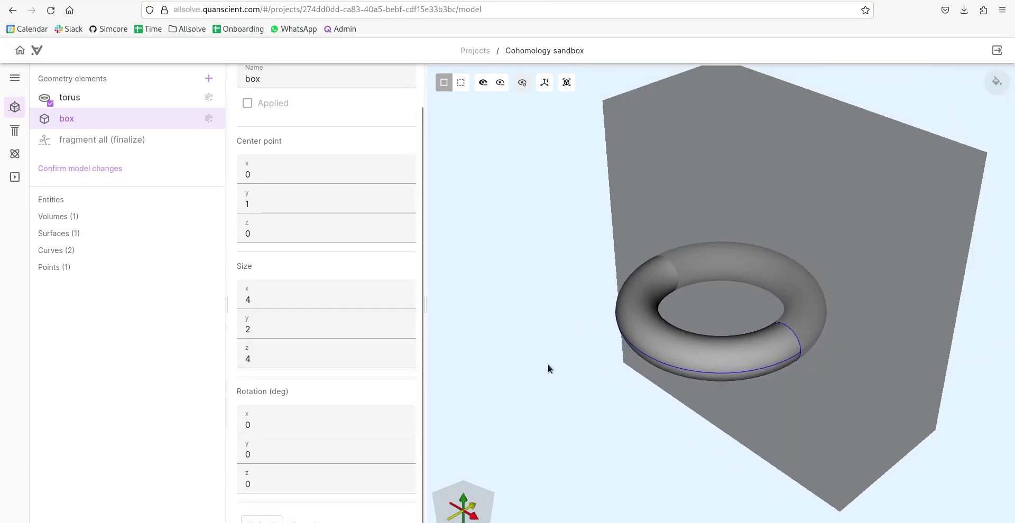
left_click_drag(548, 364, 571, 426)
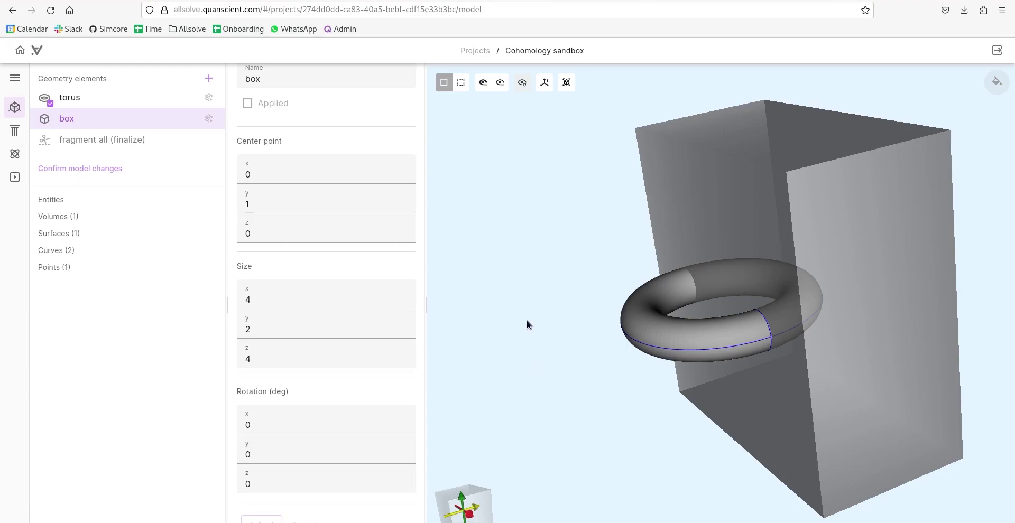
Add a cylinder with radius 0.15 and height 4, running through the torus.
left_click(209, 78)
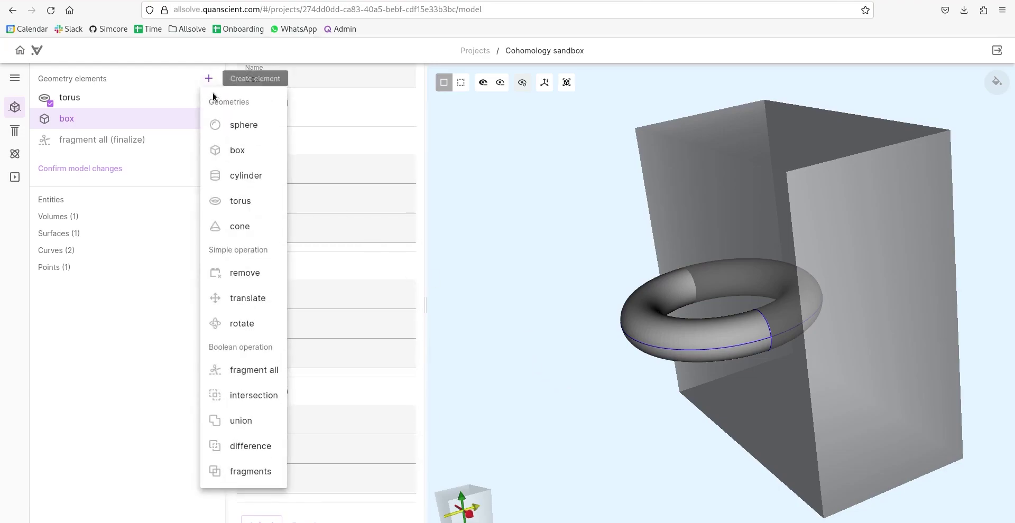
left_click(245, 176)
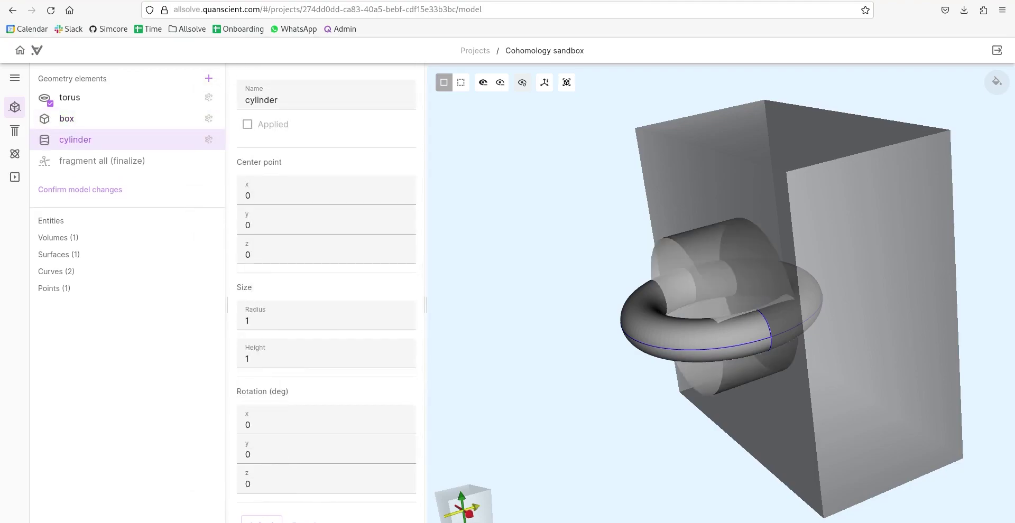
double_click(280, 319)
type("0.15")
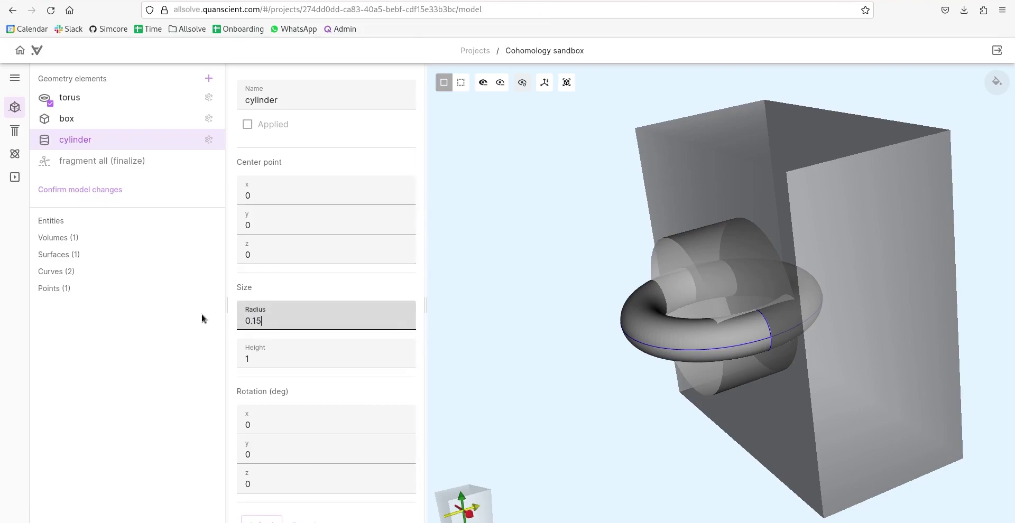
double_click(276, 358)
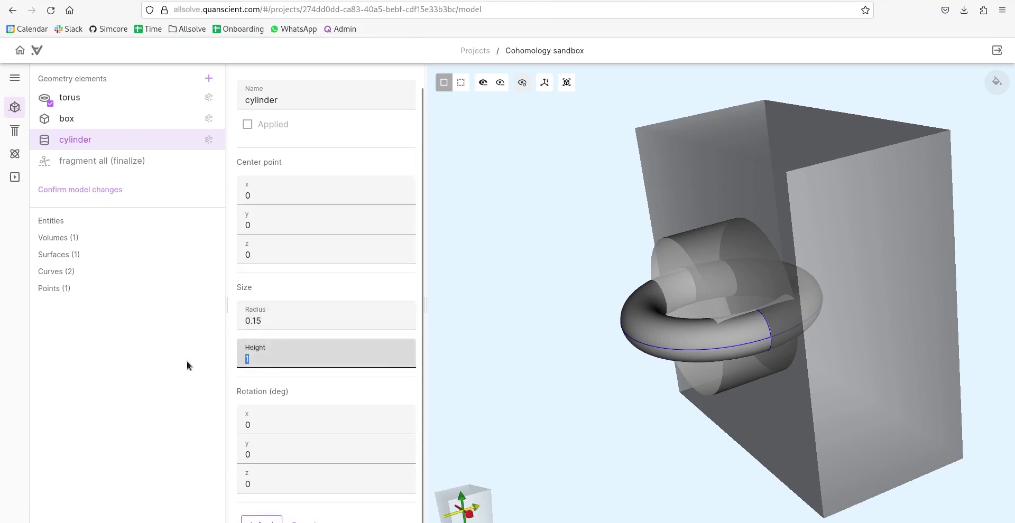
type("4")
left_click(449, 447)
left_click_drag(449, 447, 539, 421)
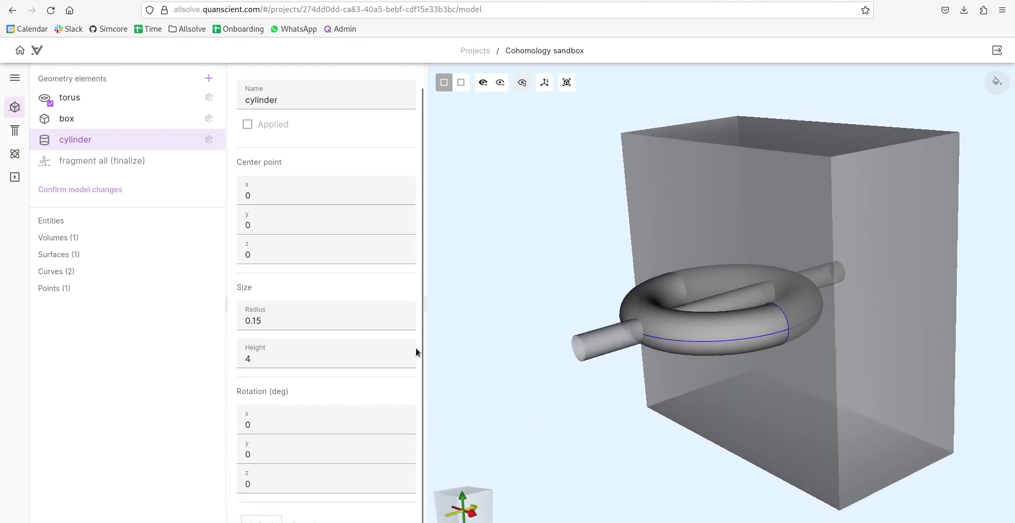
Add a second box centered at the origin with size 4 in x, y and z.
left_click(209, 79)
left_click(236, 151)
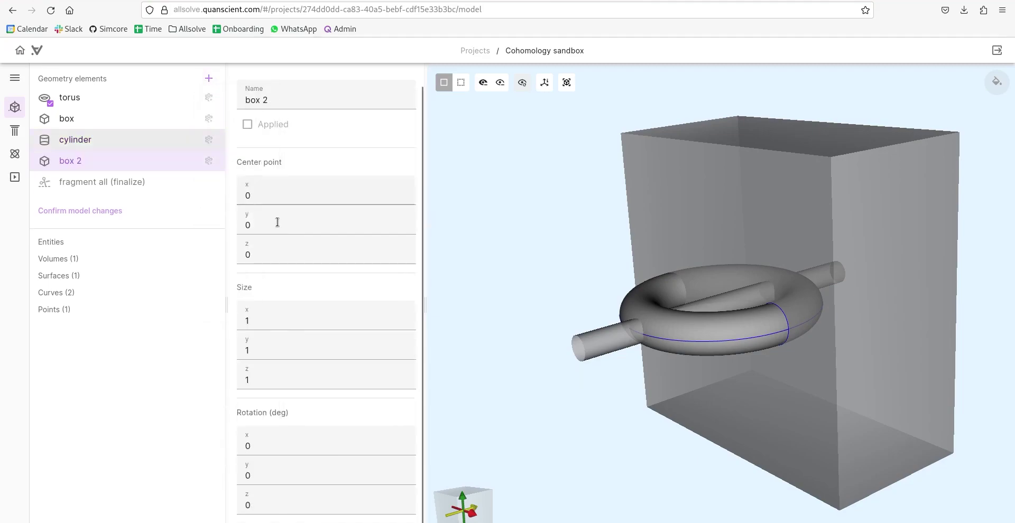
double_click(279, 317)
type("5")
key("Tab")
type("4")
key("Tab")
type("4")
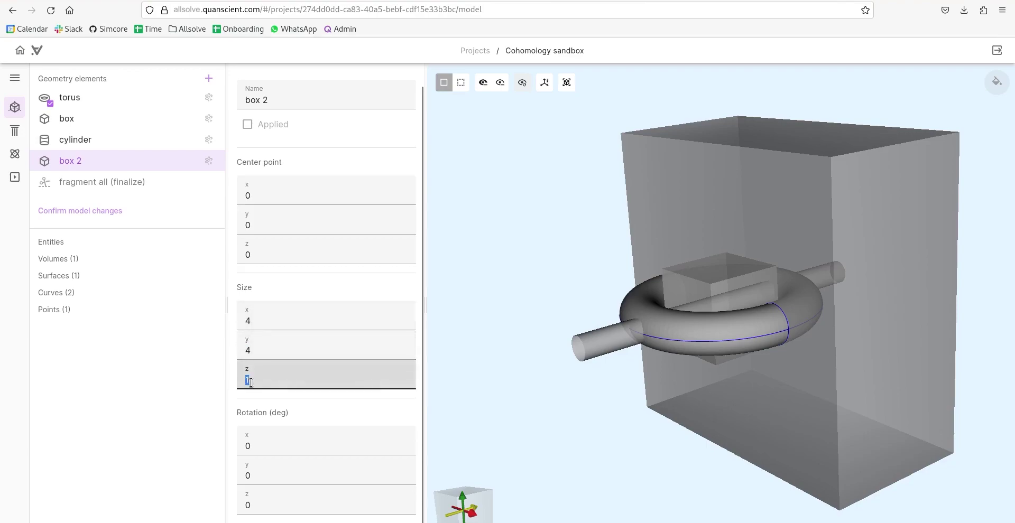
scroll(287, 469, "down", 1)
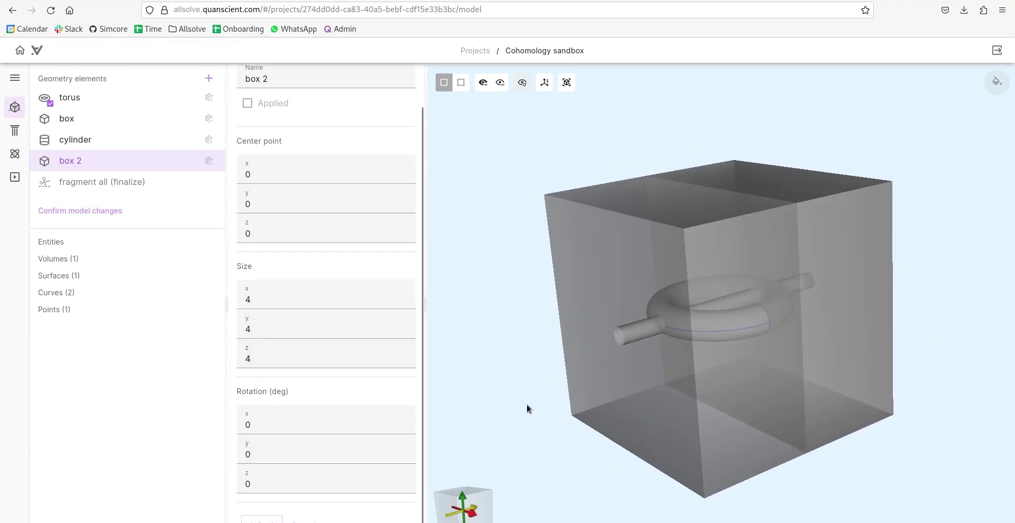
Add and build a fragment all operation on the geometry, and check the inside in transparent view.
left_click(209, 79)
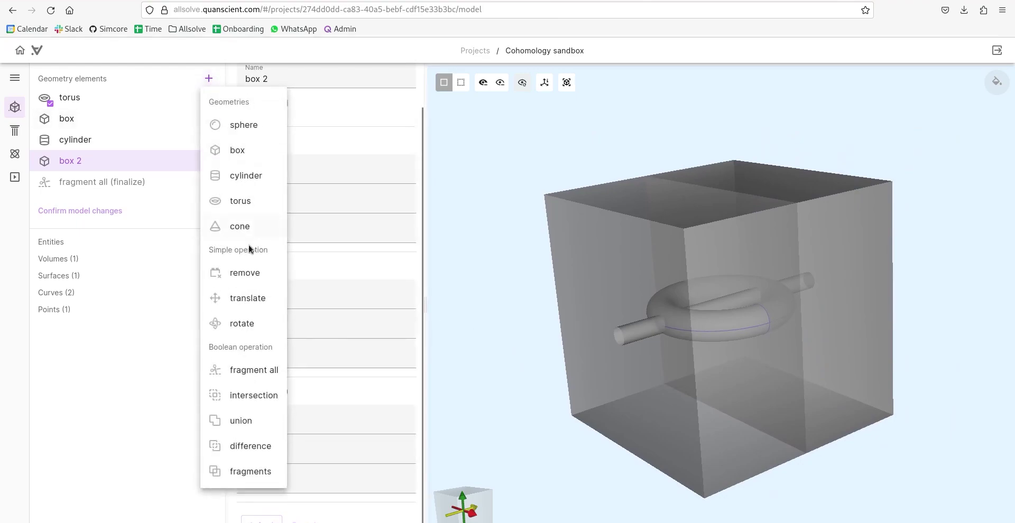
left_click(243, 365)
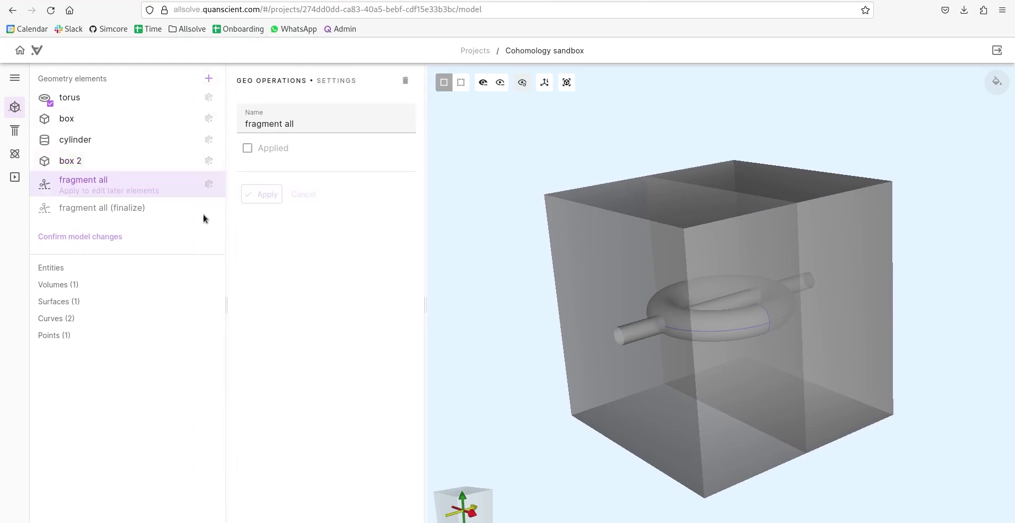
left_click(210, 183)
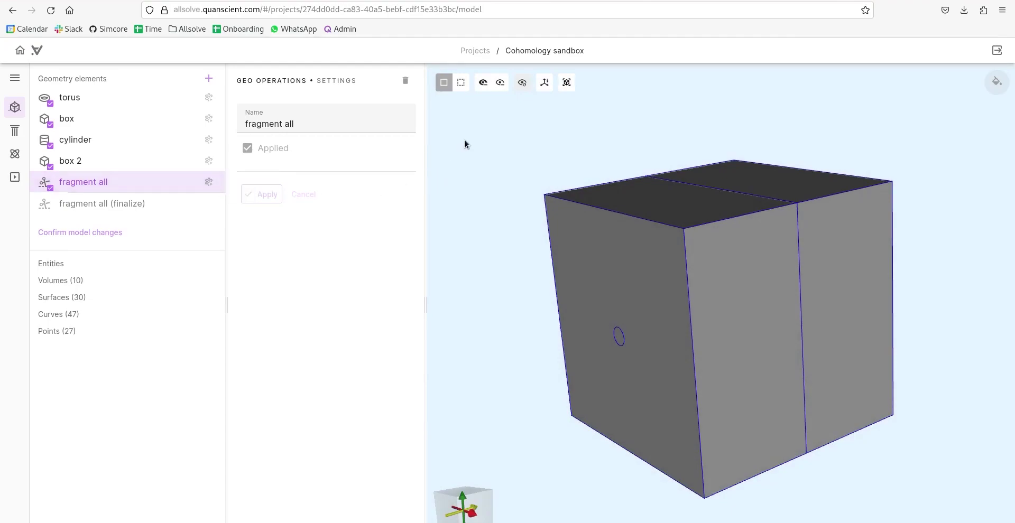
left_click(460, 83)
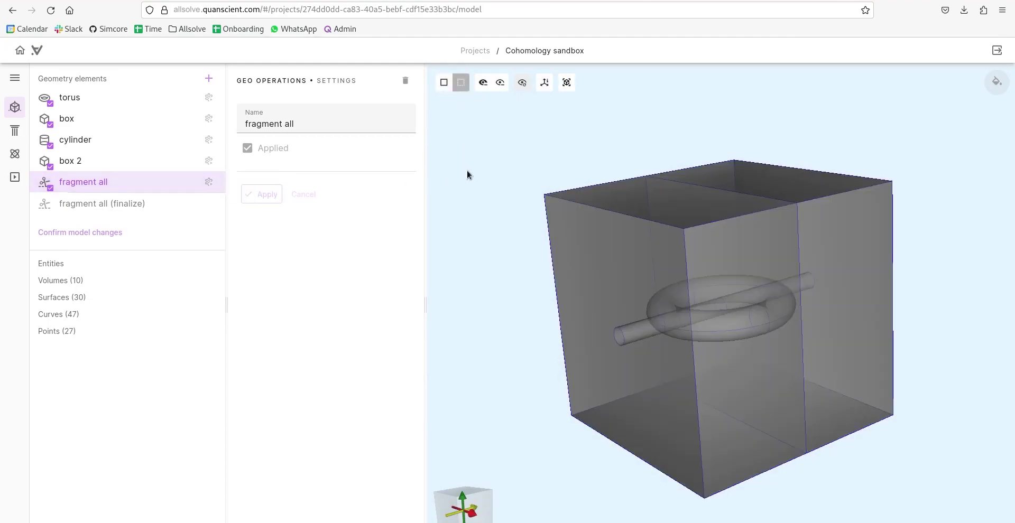
left_click(444, 82)
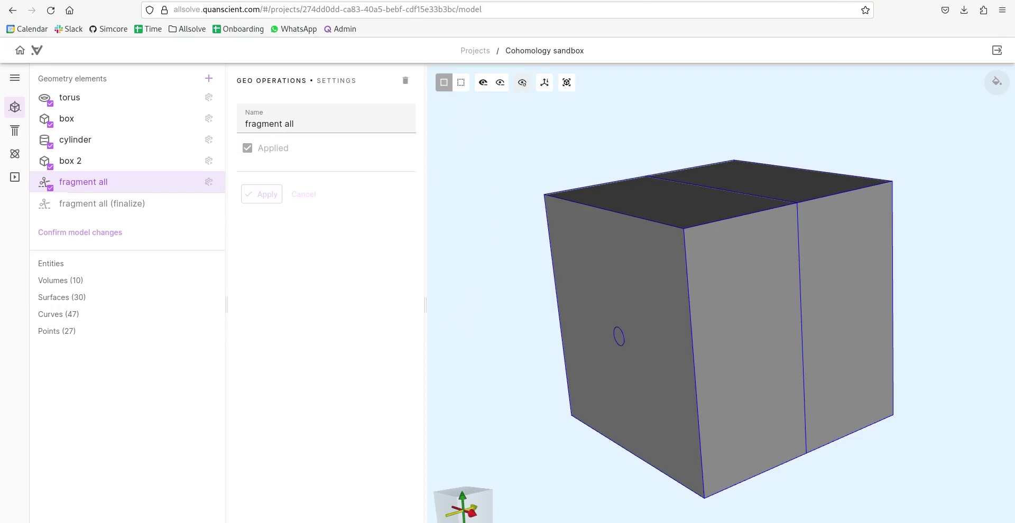
Start a union with the two large outer box volumes (10 and 5), and hide both volumes from view.
left_click(208, 79)
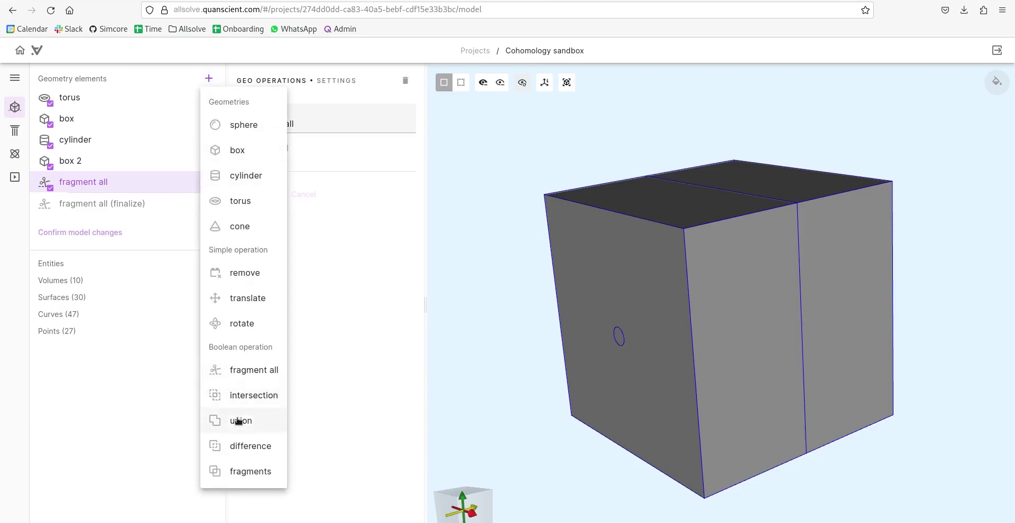
left_click(239, 421)
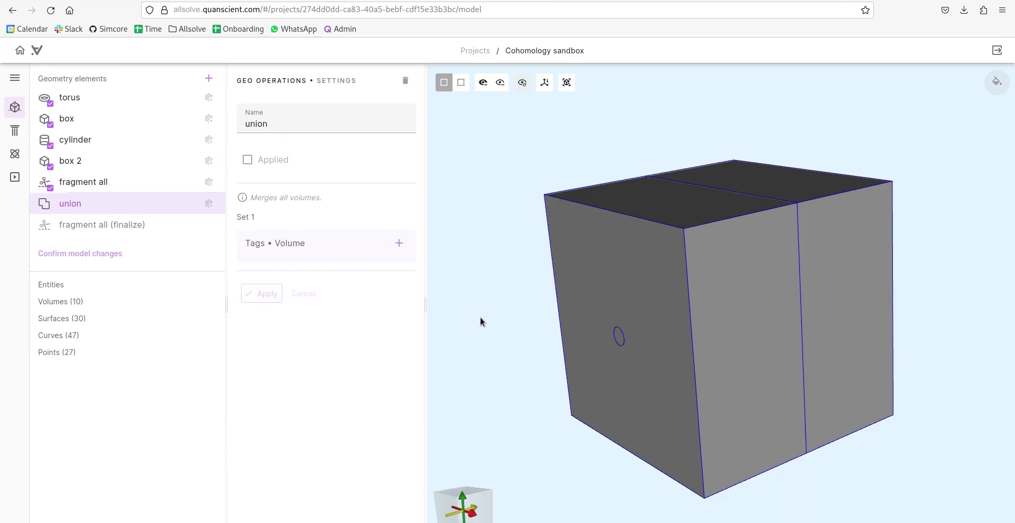
left_click(584, 284)
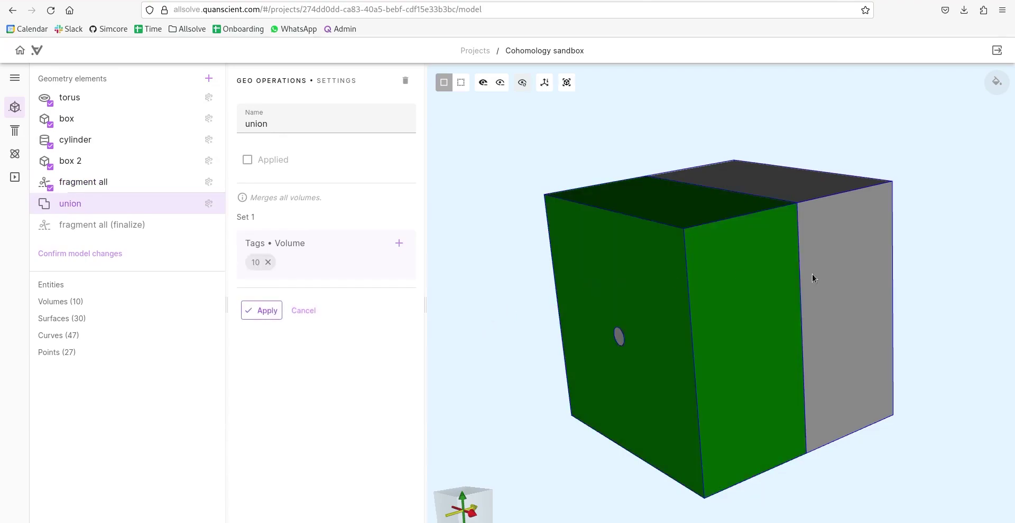
left_click(824, 274)
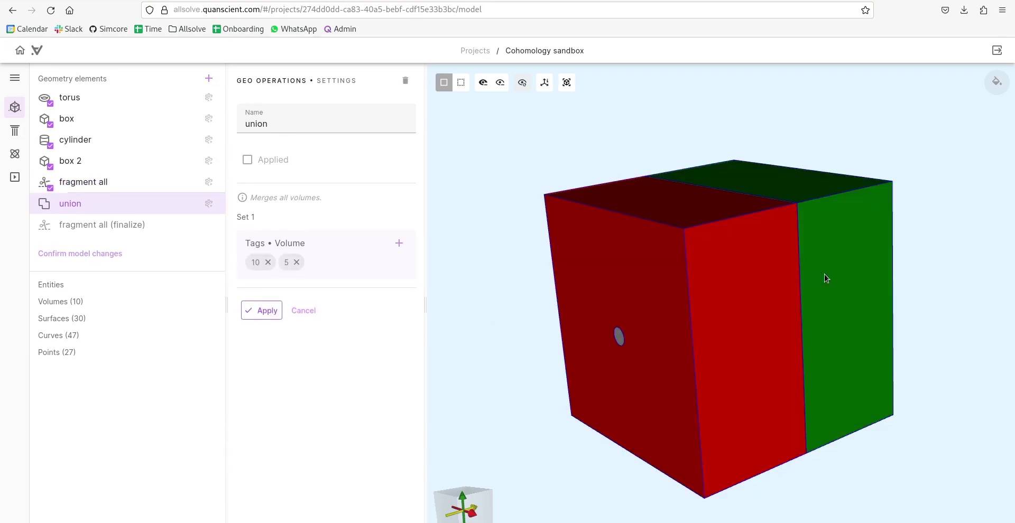
left_click(482, 83)
left_click(585, 255)
left_click_drag(457, 263, 688, 227)
left_click(571, 298)
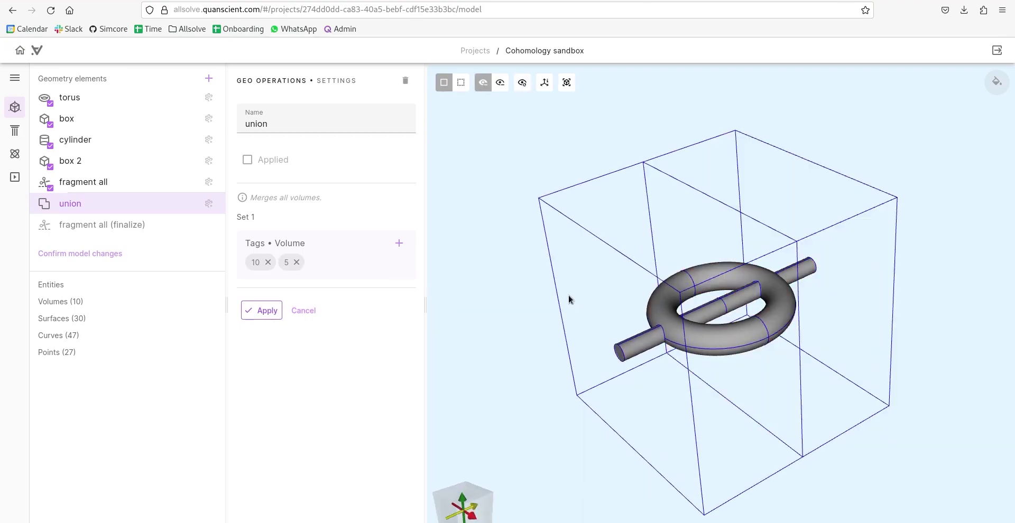
Include the two cylinder pieces inside the ring's hole (volumes 8 and 6) in the union and apply it.
scroll(555, 283, "up", 2)
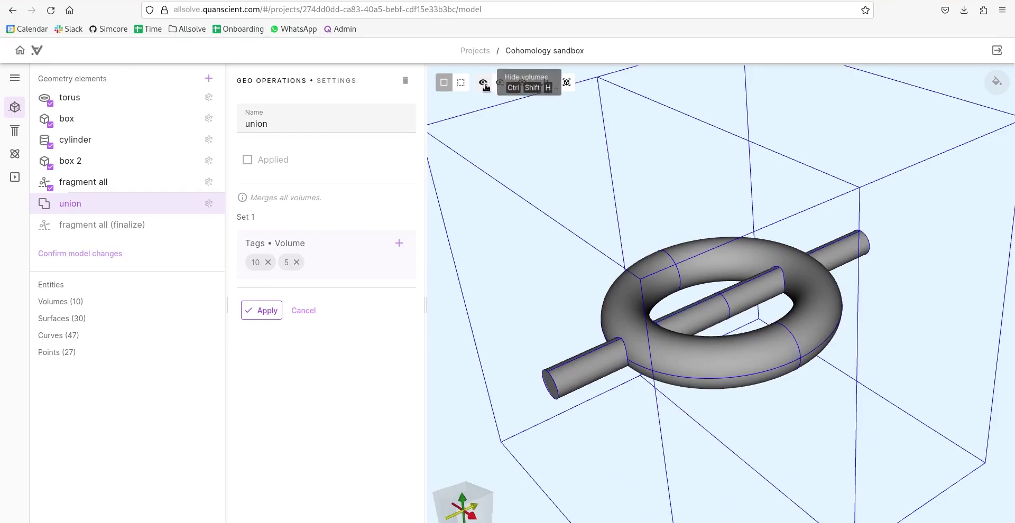
left_click(687, 311)
left_click(738, 297)
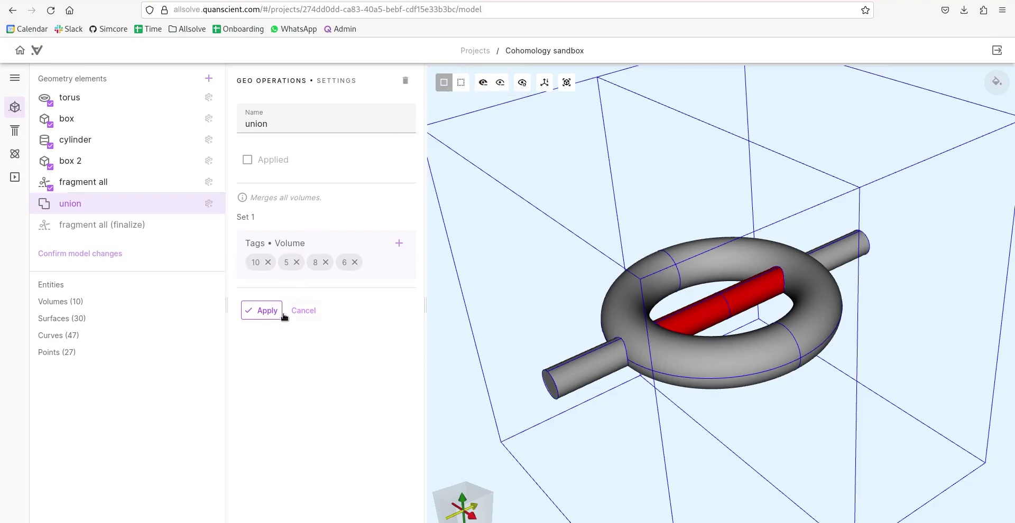
left_click(262, 311)
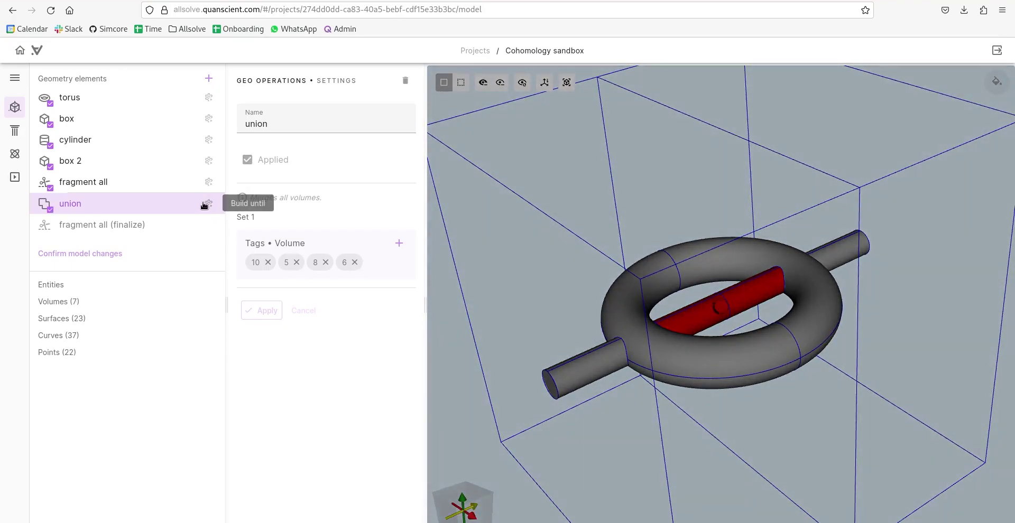
scroll(523, 252, "down", 3)
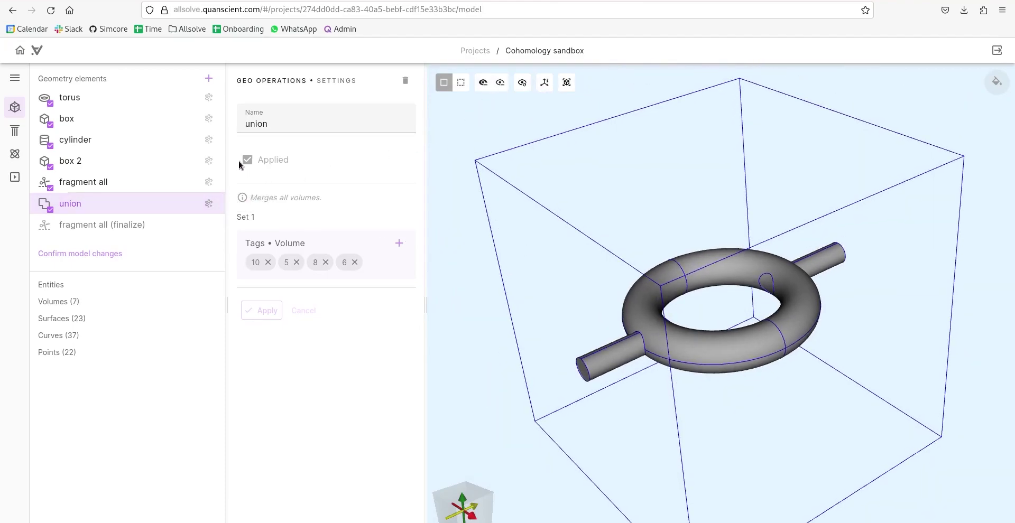
Apply a second union merging the front protruding rod with the front ring half and its inner piece (volumes 9, 2 and 4).
left_click(208, 79)
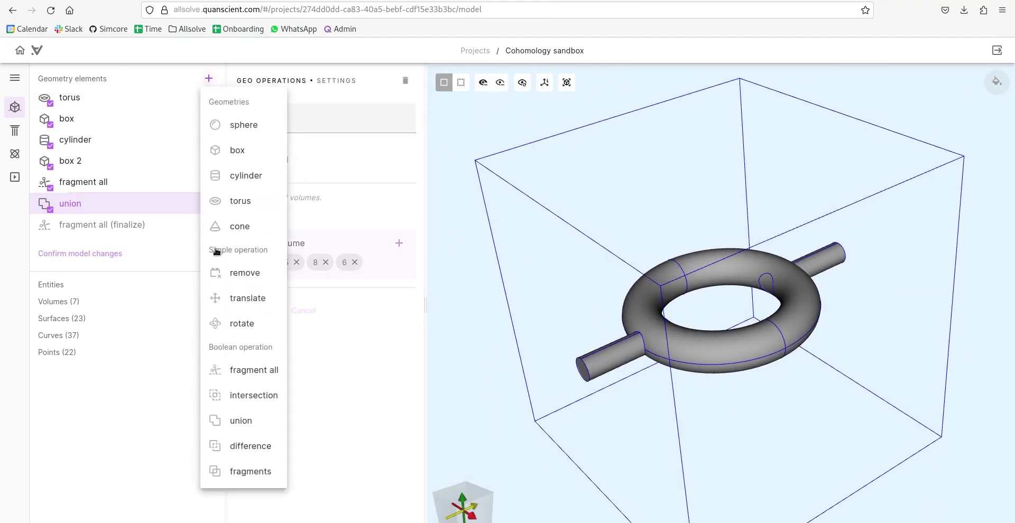
left_click(234, 421)
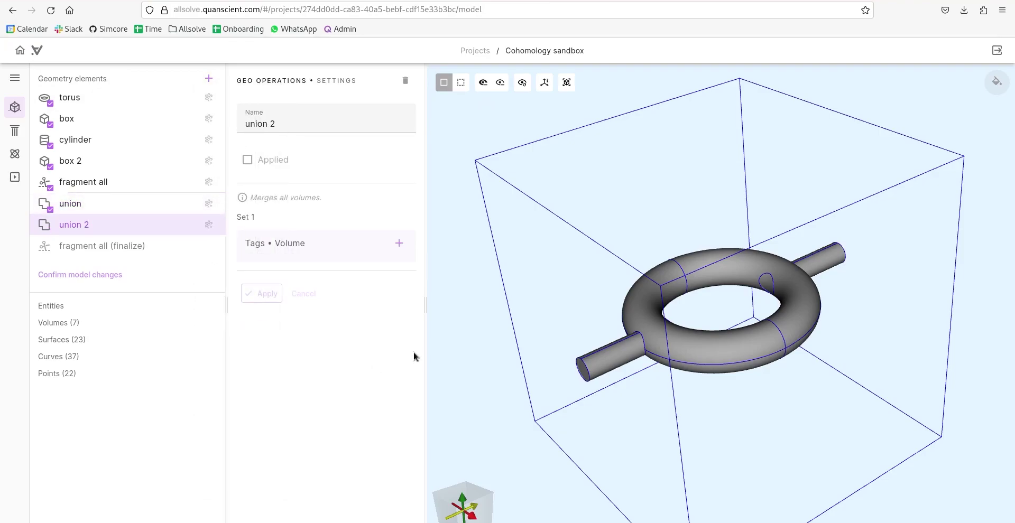
left_click(613, 359)
left_click(658, 343)
left_click_drag(658, 342, 777, 366)
left_click(678, 327)
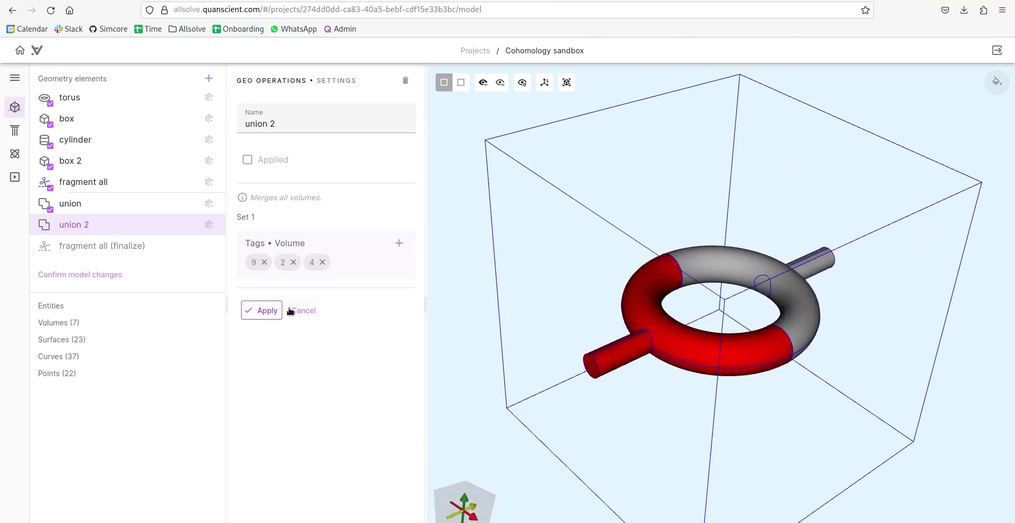
left_click(267, 311)
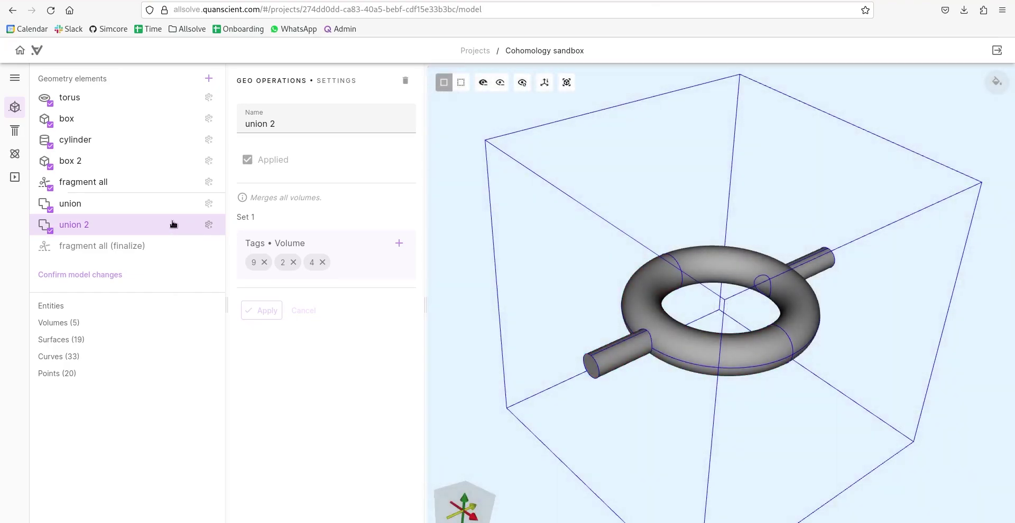
Apply a third union merging the back rod, back ring half and its inner piece (volumes 7, 3 and 1), and confirm the model changes.
left_click(208, 78)
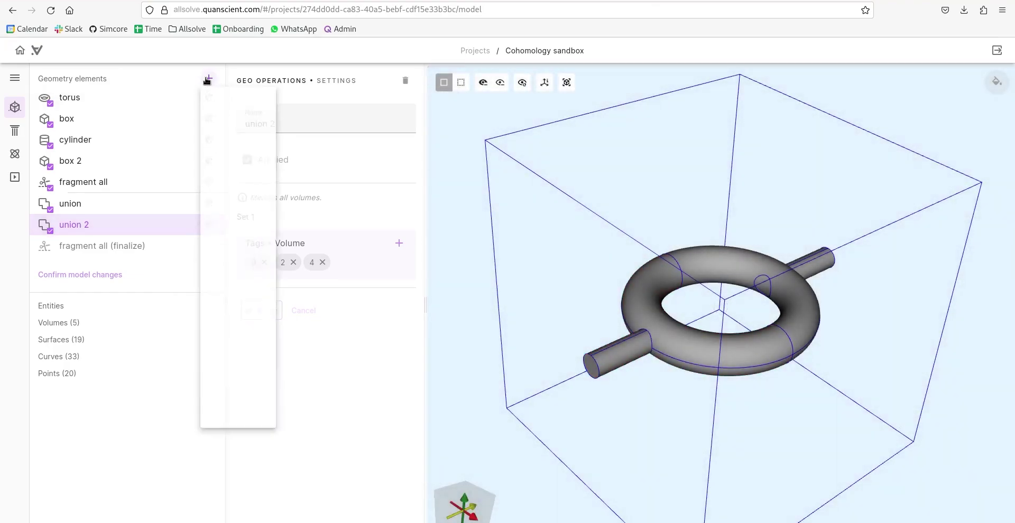
left_click(245, 421)
left_click_drag(783, 494, 864, 398)
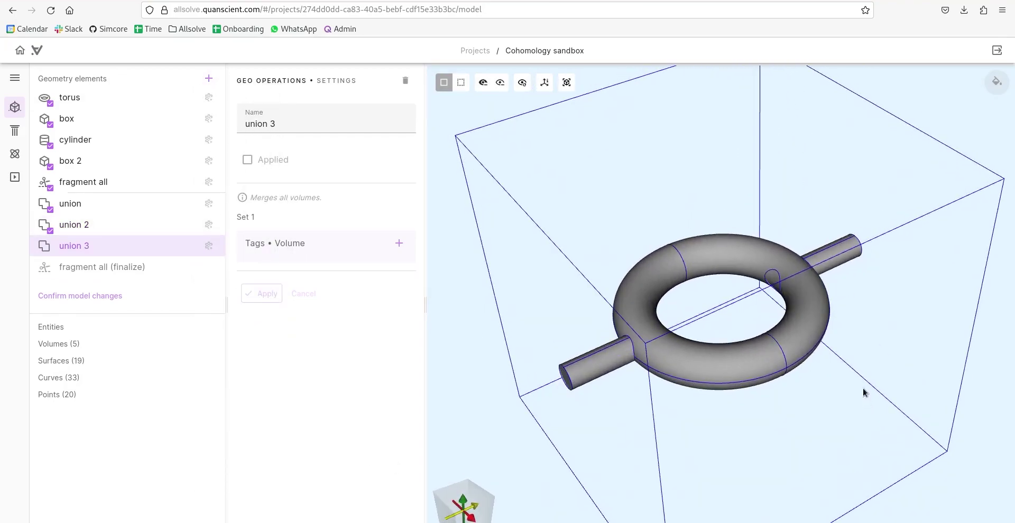
left_click(834, 259)
left_click(800, 305)
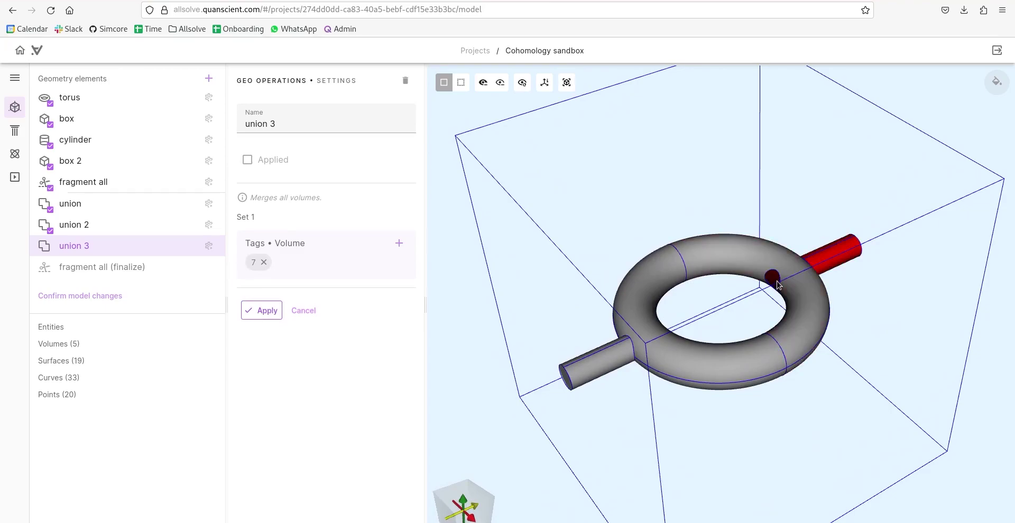
left_click(801, 307)
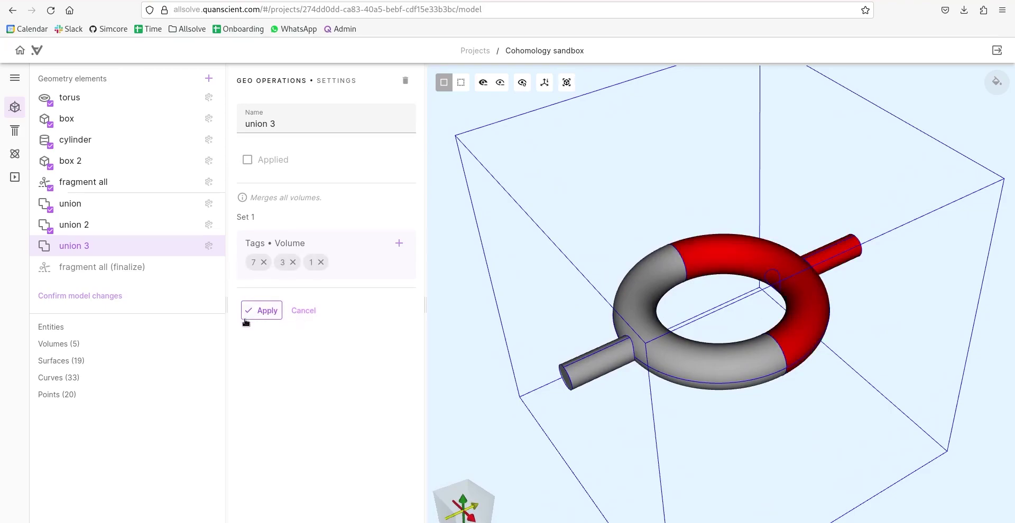
left_click(259, 310)
left_click(209, 245)
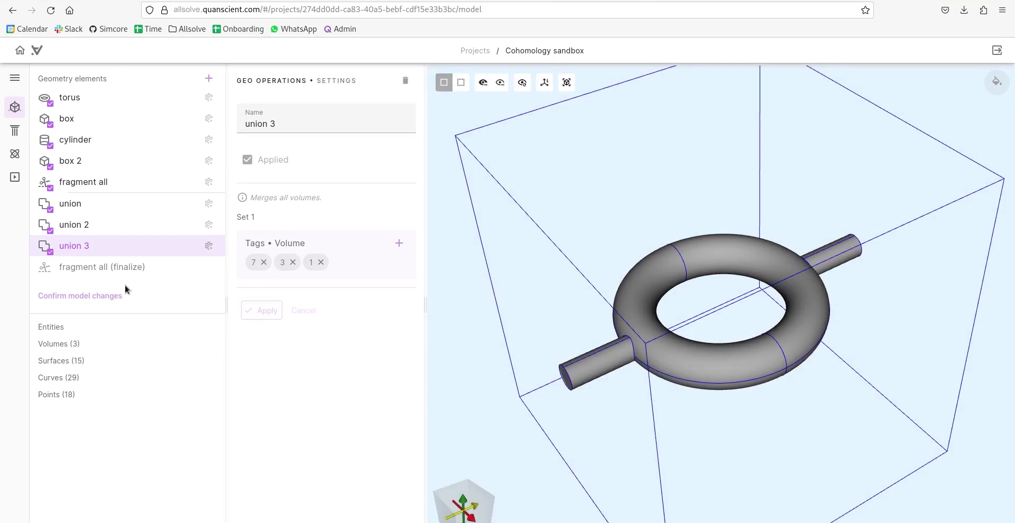
left_click(87, 296)
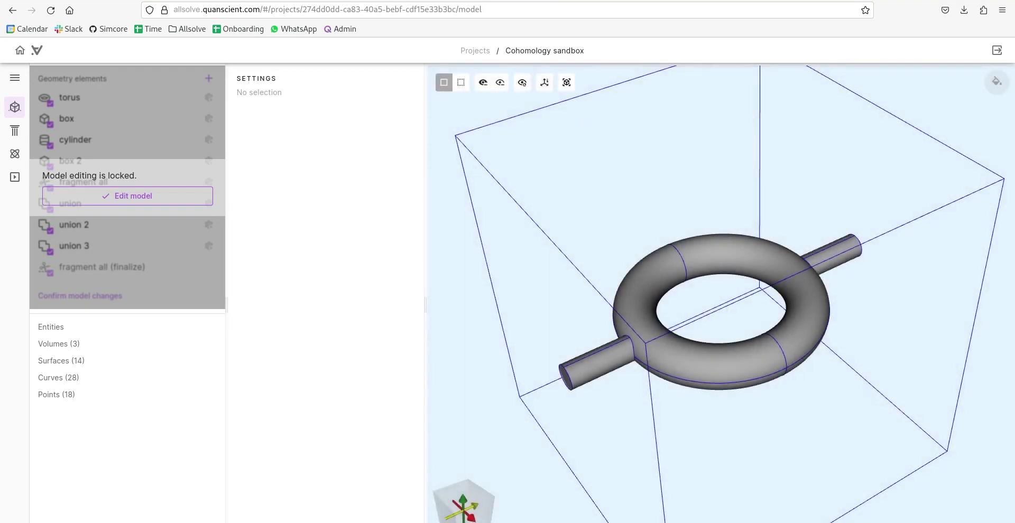
Add the Air material, show all volumes again, and assign it to the outer box (volume 10).
left_click(15, 131)
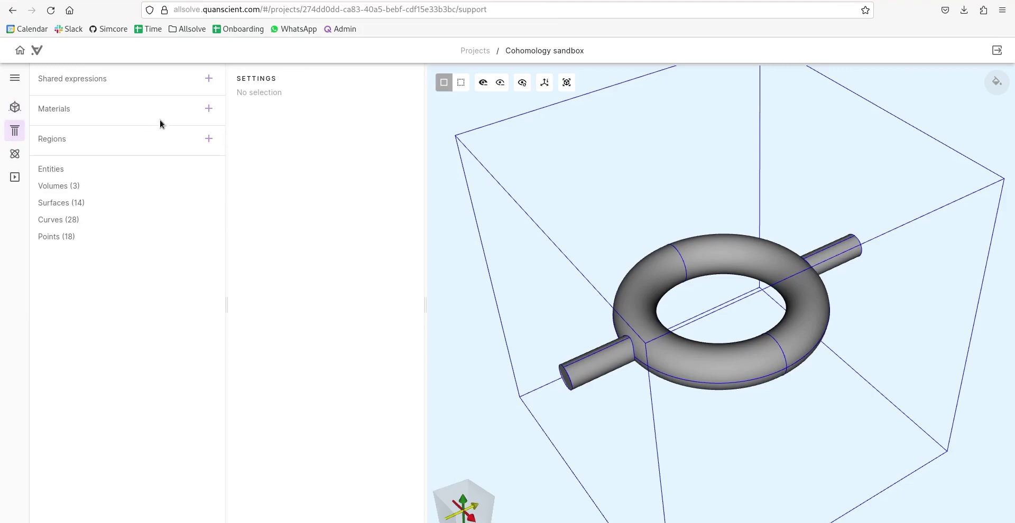
left_click(207, 110)
left_click(231, 241)
left_click(225, 391)
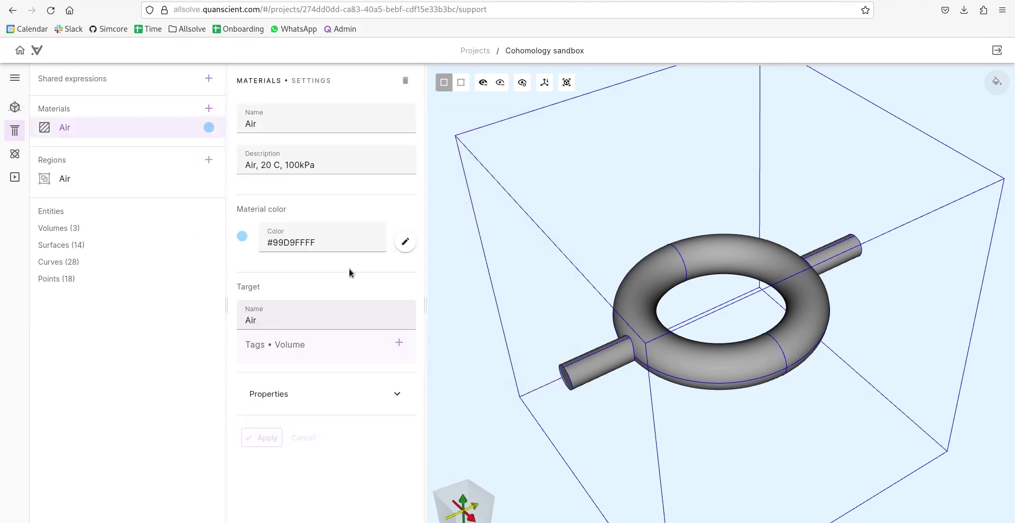
left_click(522, 82)
left_click(517, 244)
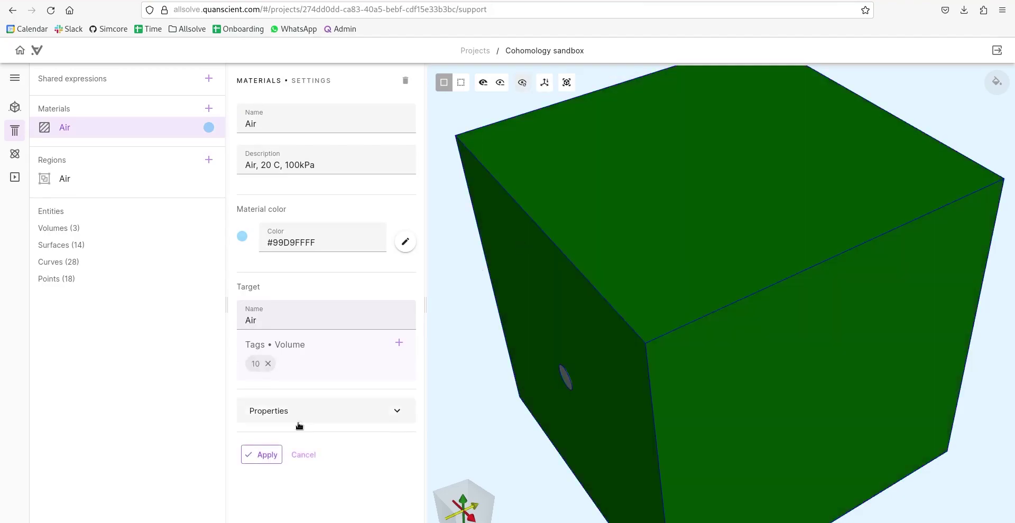
left_click(263, 456)
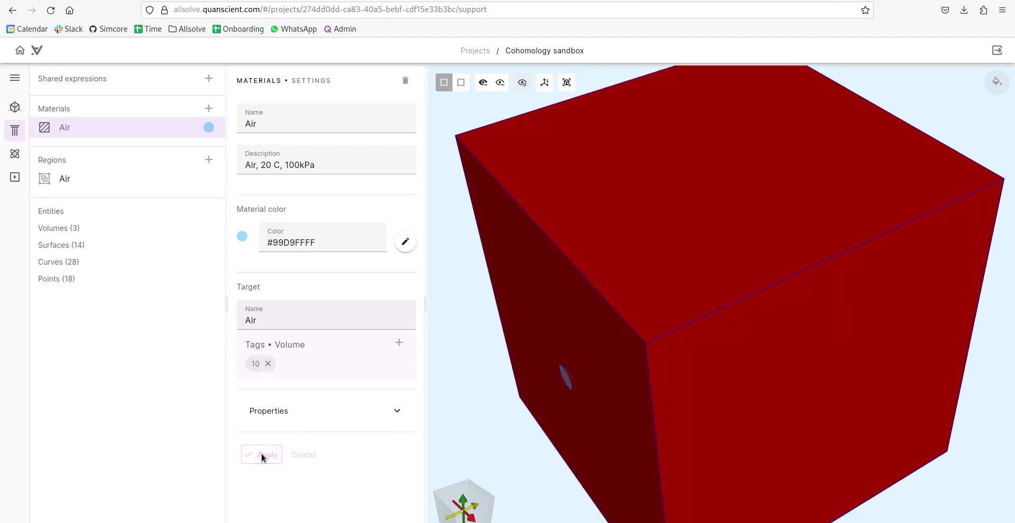
Add the Aluminium material, assign it to both ring-and-rod halves (volumes 11 and 12), and check the selection in transparent view.
left_click(208, 109)
left_click(242, 266)
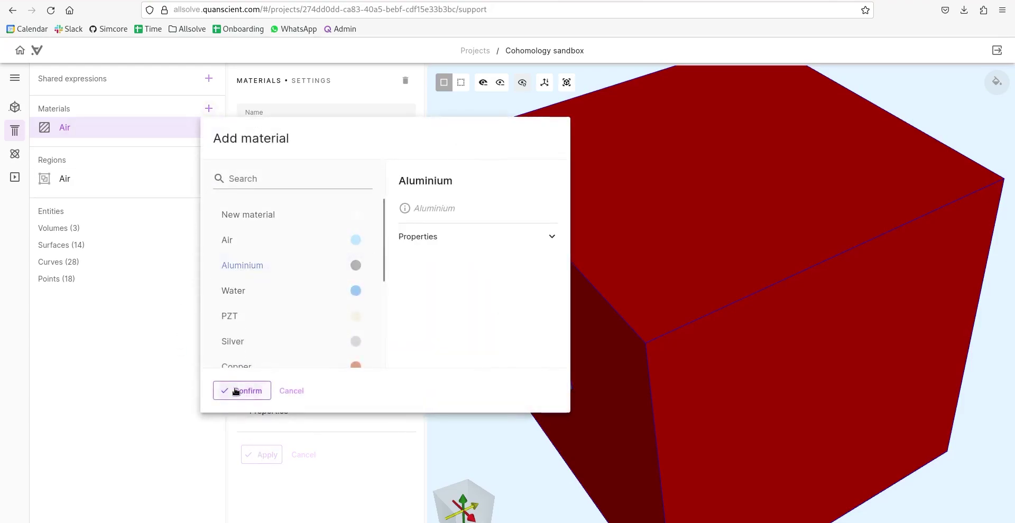
left_click(232, 391)
left_click_drag(475, 416, 488, 394)
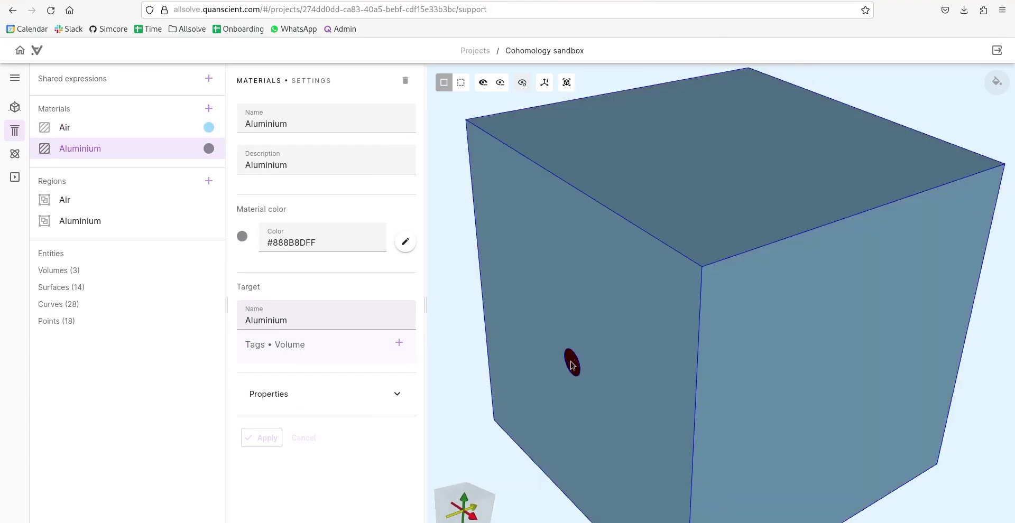
left_click(570, 362)
left_click_drag(476, 427, 233, 460)
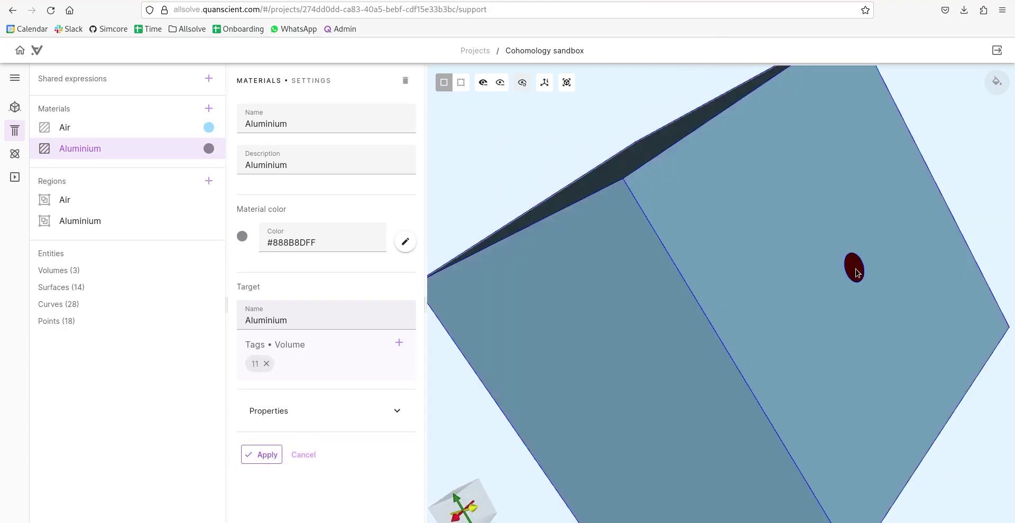
left_click(856, 270)
left_click_drag(517, 141, 465, 332)
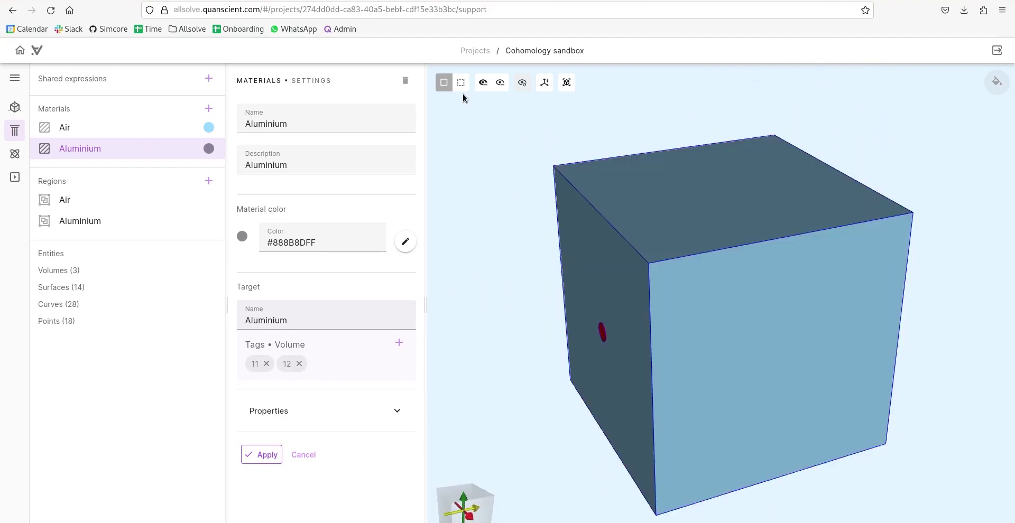
left_click(460, 83)
left_click_drag(476, 177, 469, 195)
left_click(264, 455)
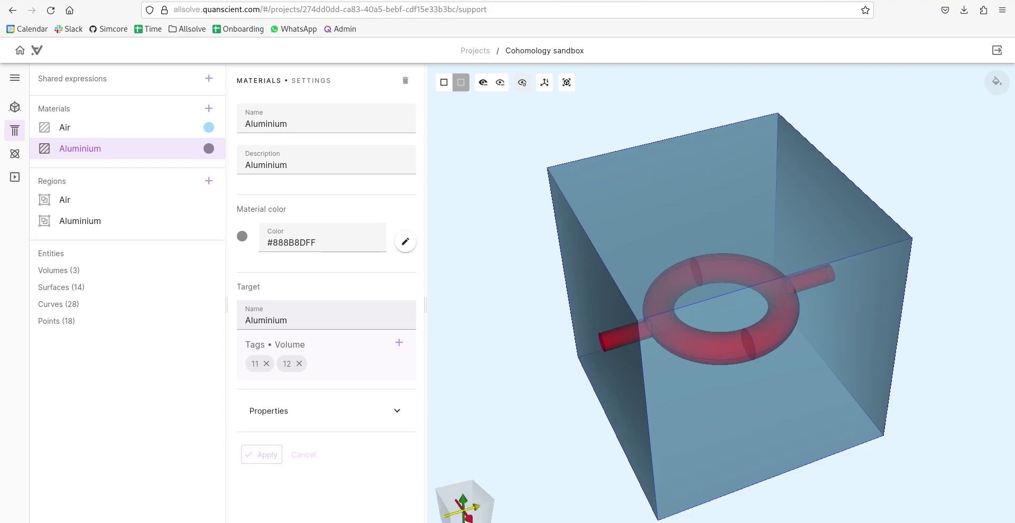
Add Magnetism φ physics and restrict its target to the Air region.
left_click(15, 154)
left_click(210, 80)
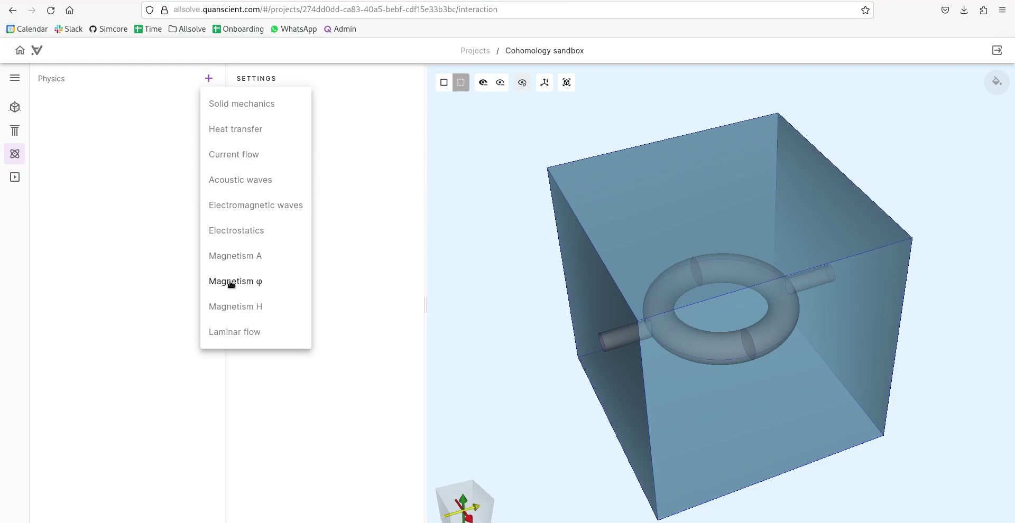
left_click(231, 282)
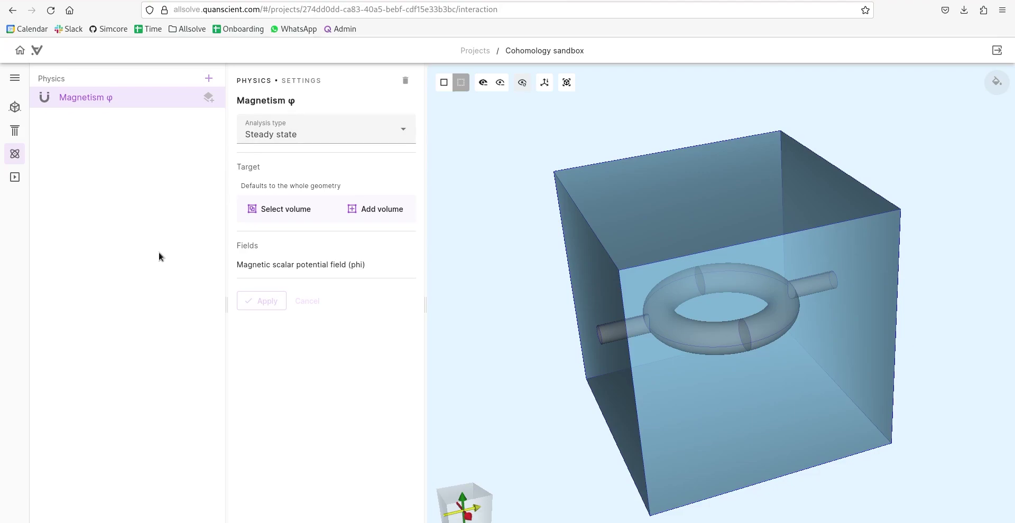
left_click_drag(519, 437, 558, 416)
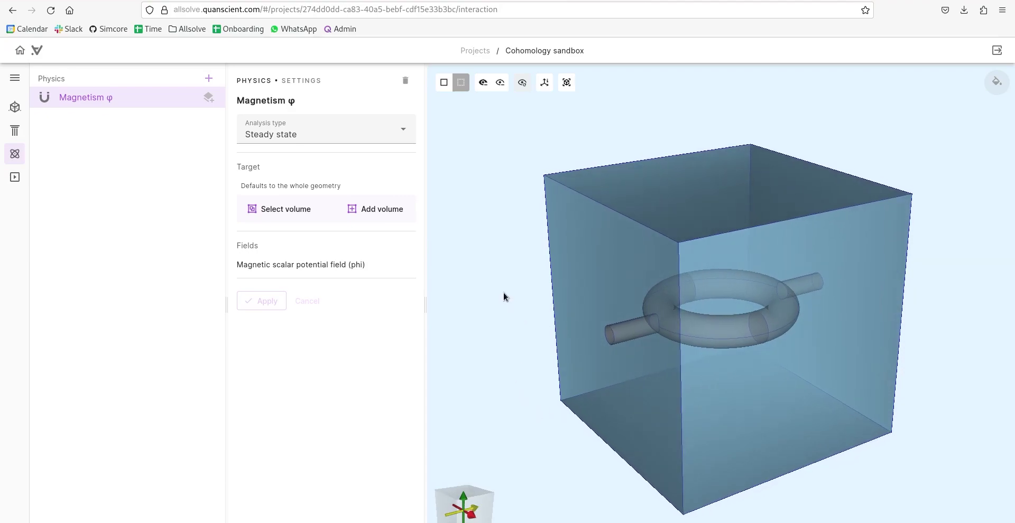
left_click_drag(495, 315, 489, 306)
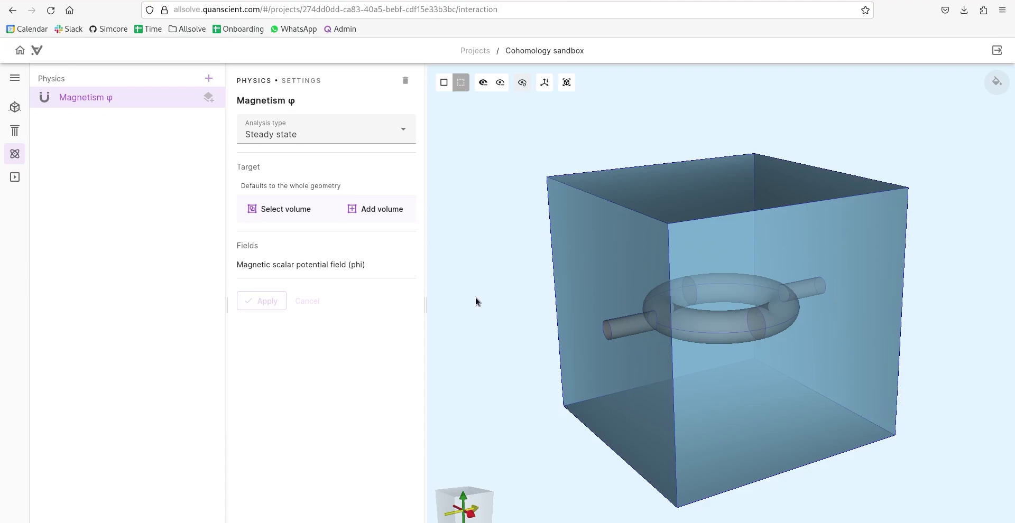
mouse_move(485, 313)
left_mouse_down()
mouse_move(477, 302)
mouse_move(497, 308)
left_mouse_up()
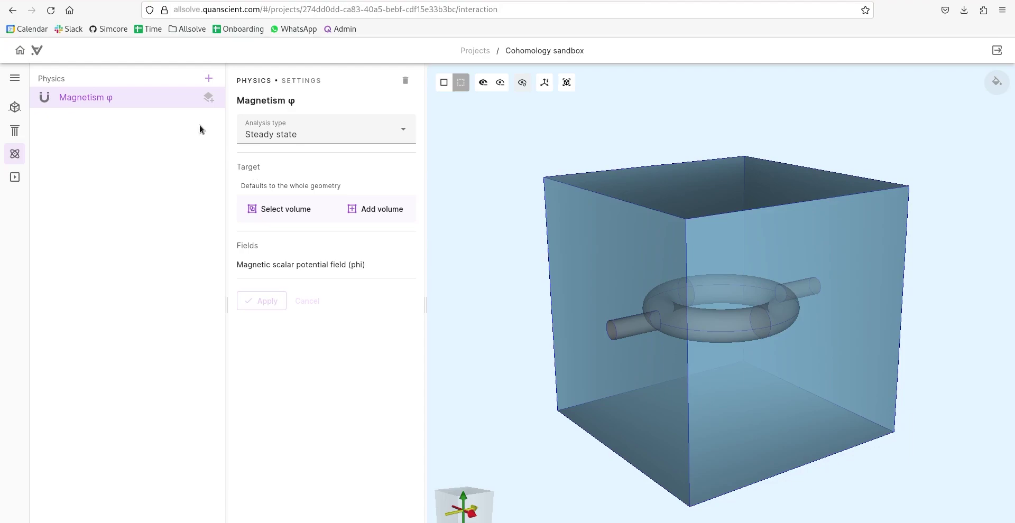
left_click(288, 209)
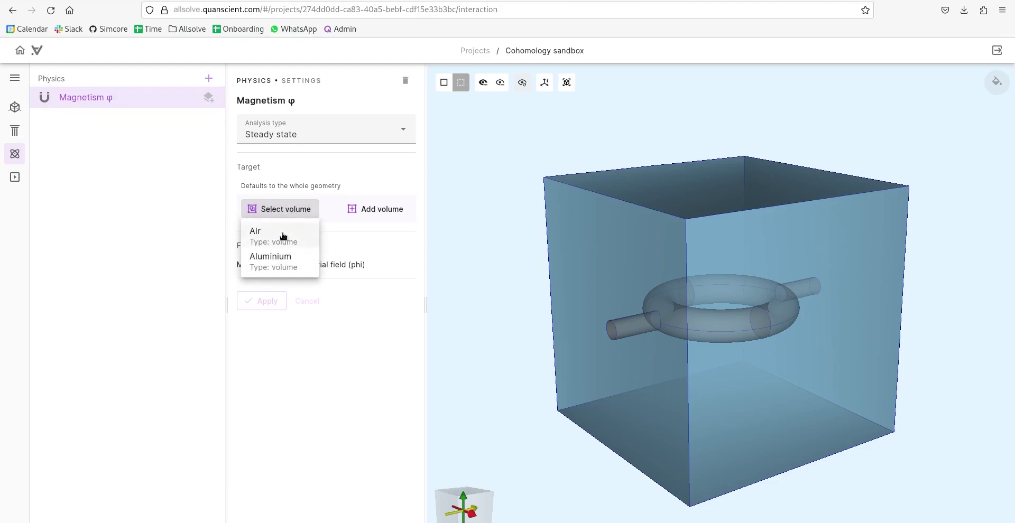
left_click(260, 235)
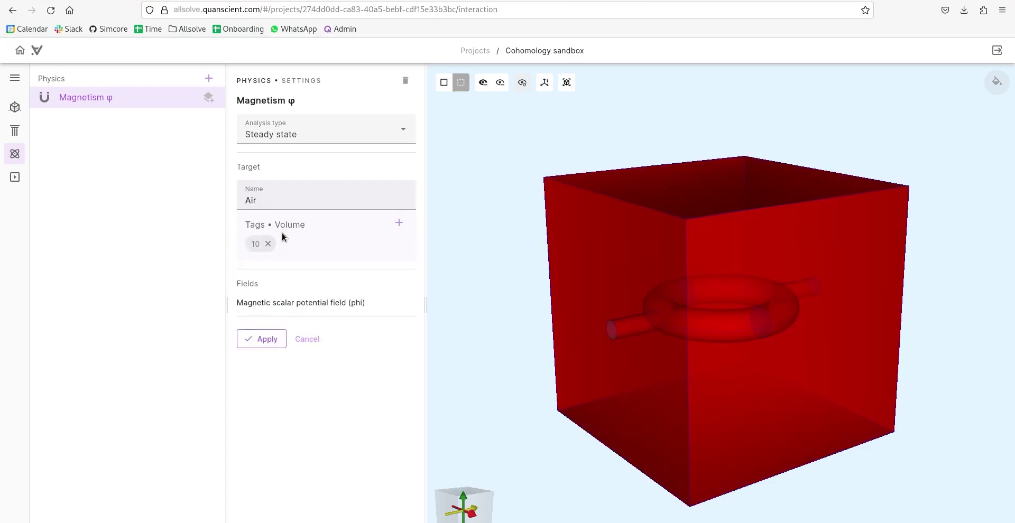
left_click(259, 344)
Add a Current source interaction to Magnetism φ, and hide the air box in solid view to expose the ring.
left_click(209, 100)
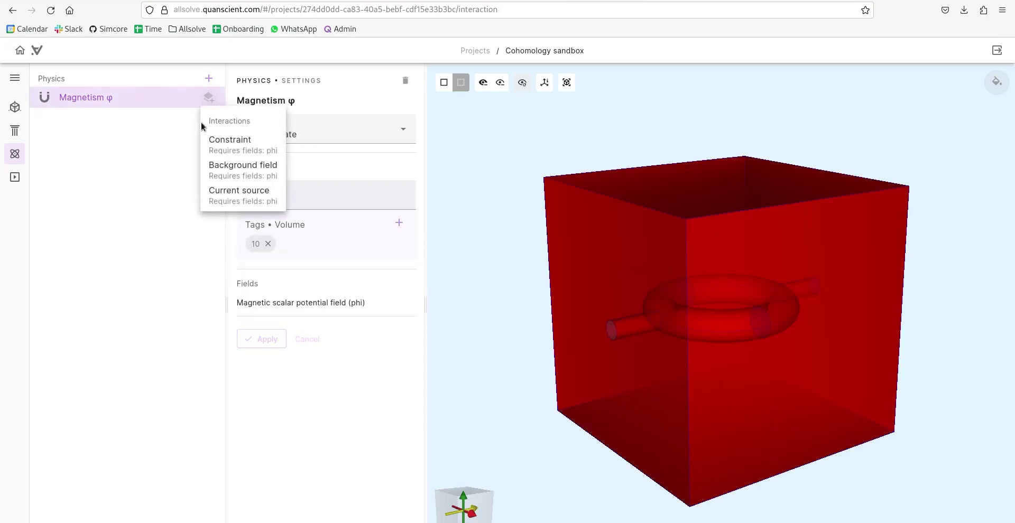
left_click(216, 192)
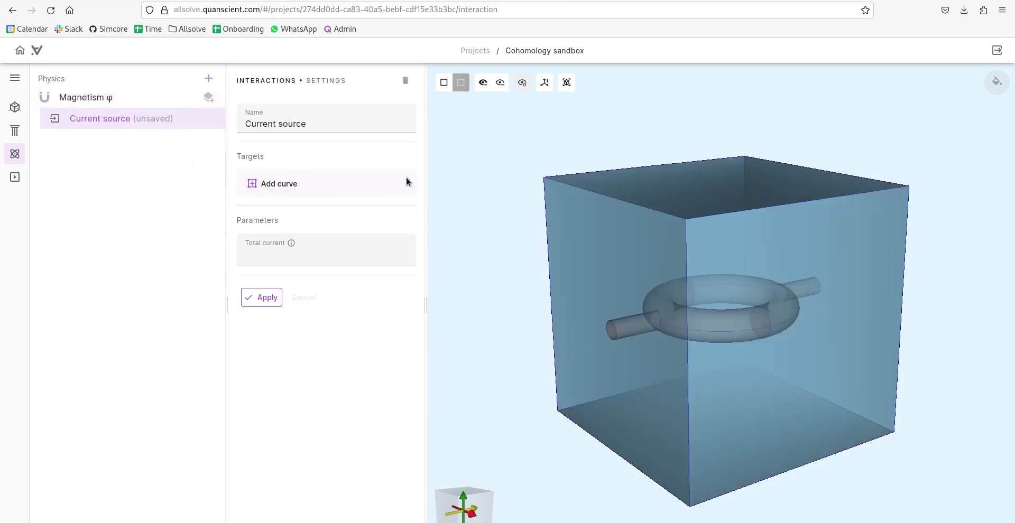
left_click(443, 82)
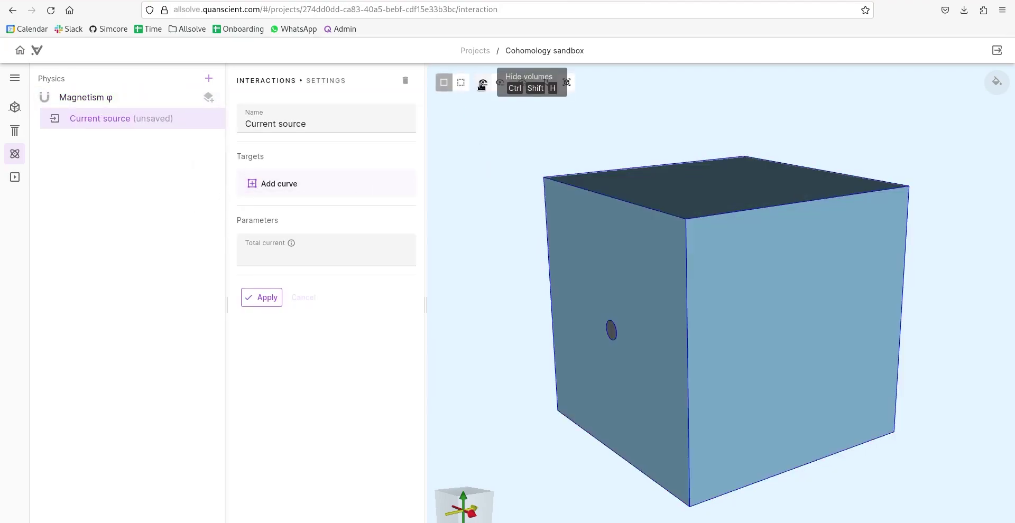
left_click_drag(559, 220, 486, 93)
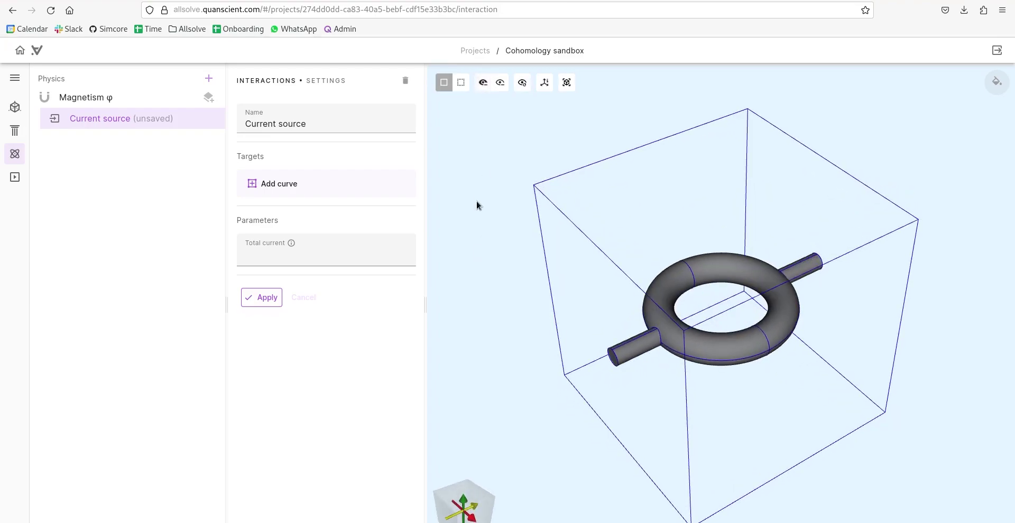
left_click_drag(467, 239, 455, 205)
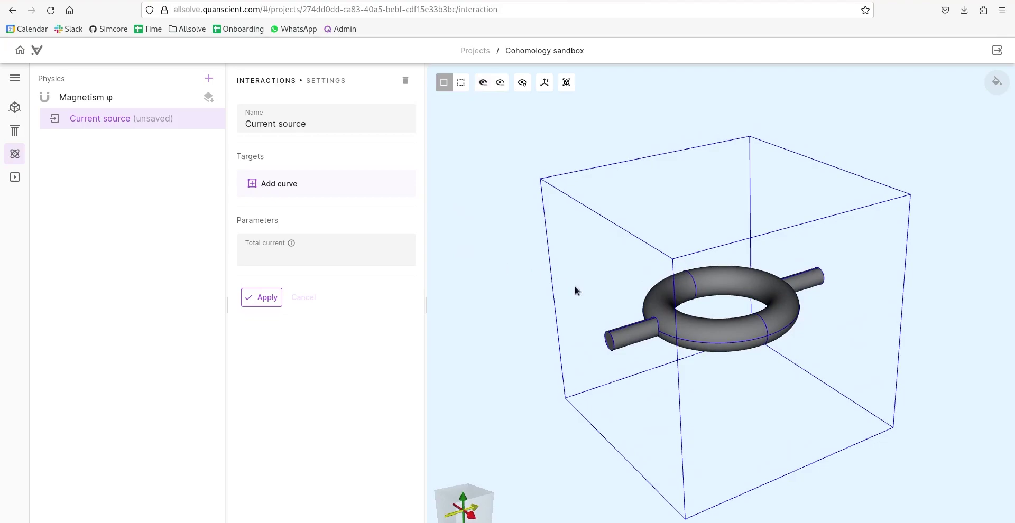
scroll(554, 280, "up", 5)
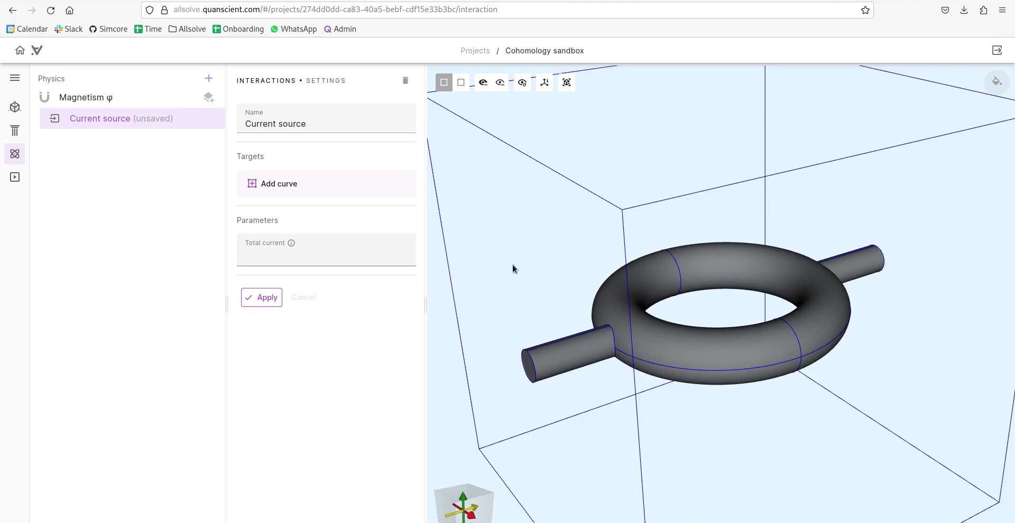
Set the Current source's total current to 1 and add a circulation loop target on curve 61 around the ring.
left_click(272, 256)
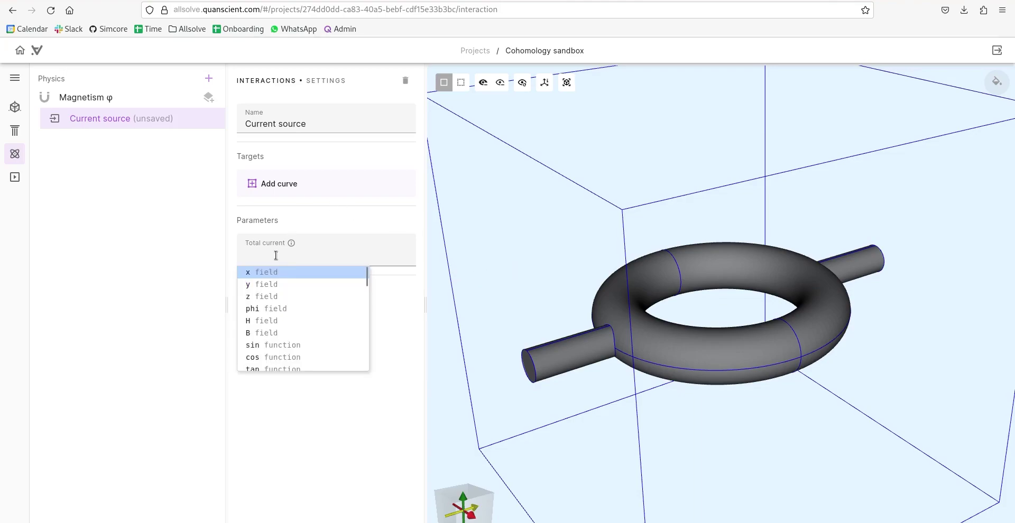
type("1")
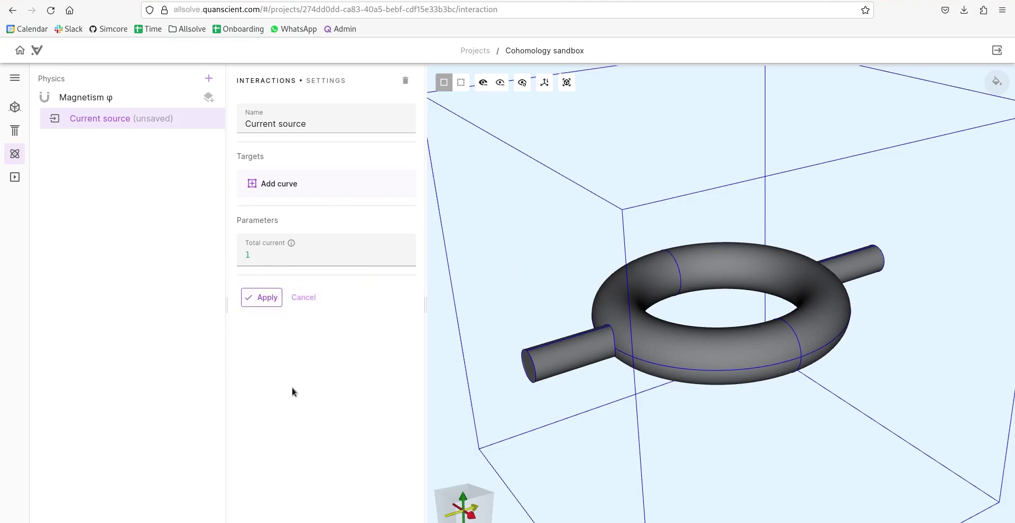
left_click(273, 184)
left_click_drag(498, 233, 489, 247)
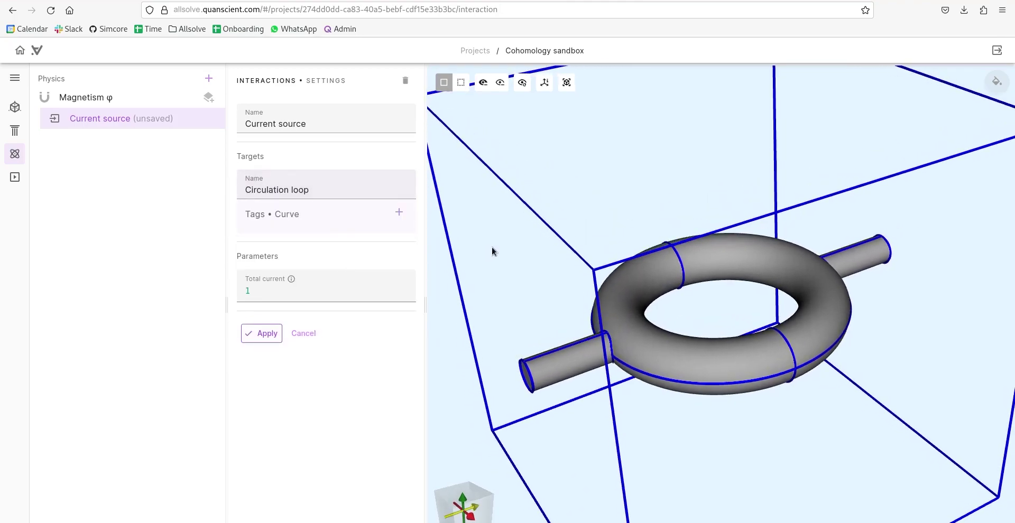
scroll(593, 240, "up", 3)
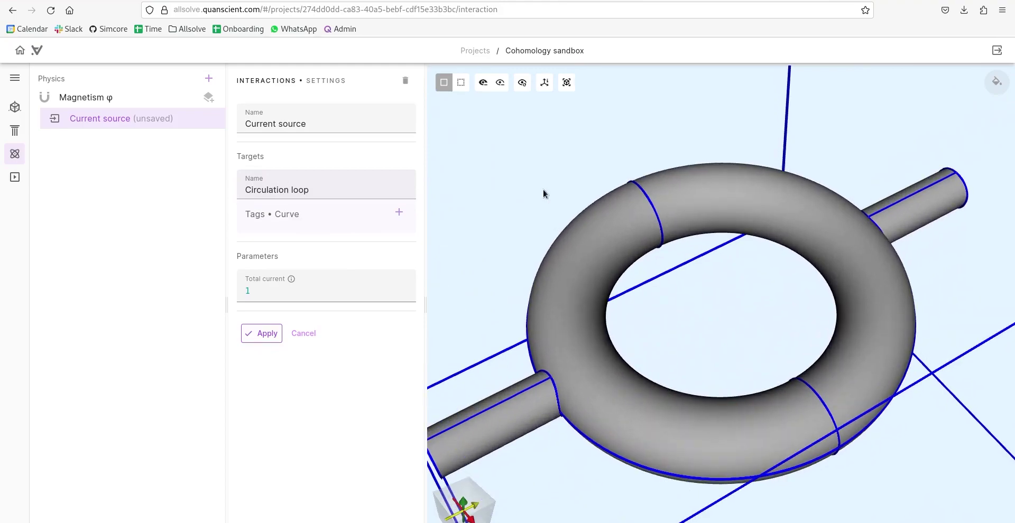
left_click(648, 201)
left_click_drag(499, 201, 509, 181)
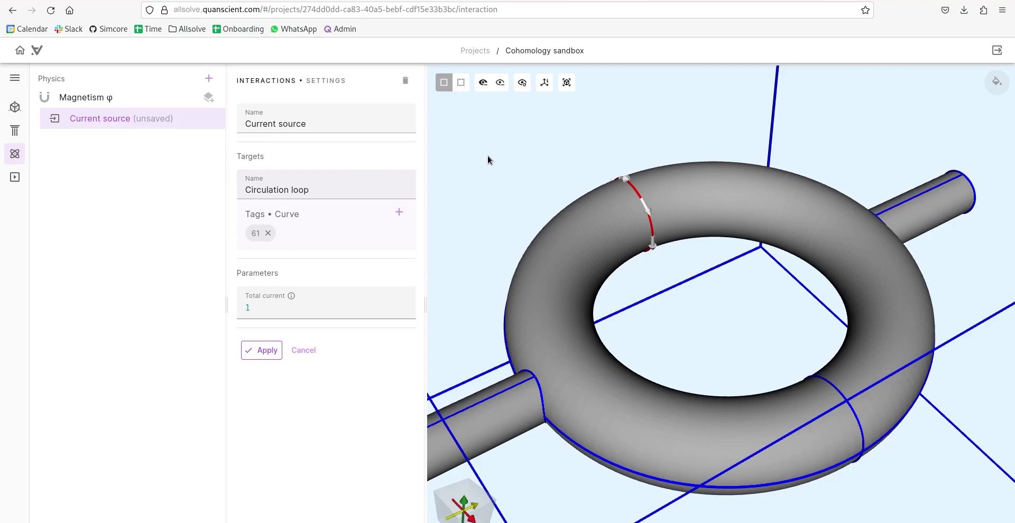
Check the direction arrows on the circulation loop curve and apply the Current source settings.
scroll(530, 133, "up", 3)
left_click_drag(683, 320, 514, 138)
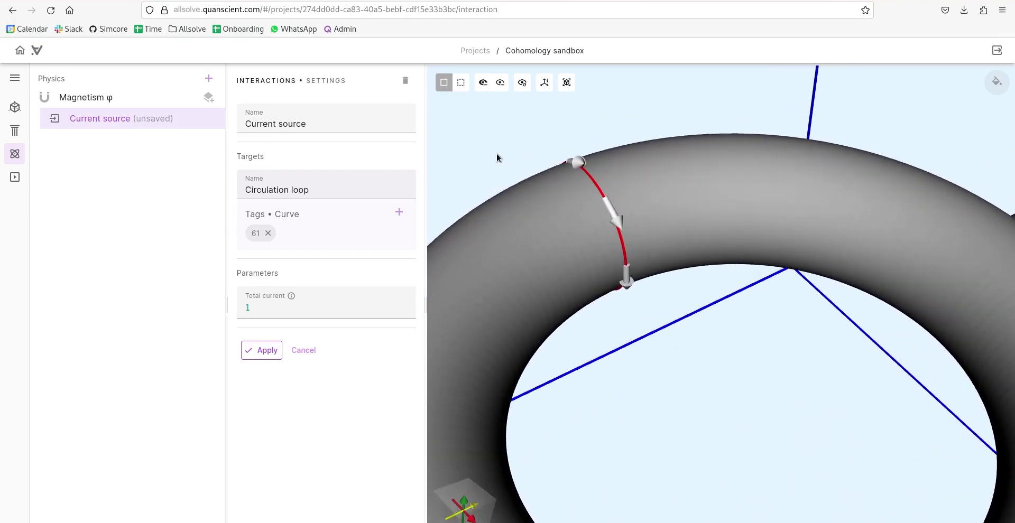
scroll(496, 157, "down", 5)
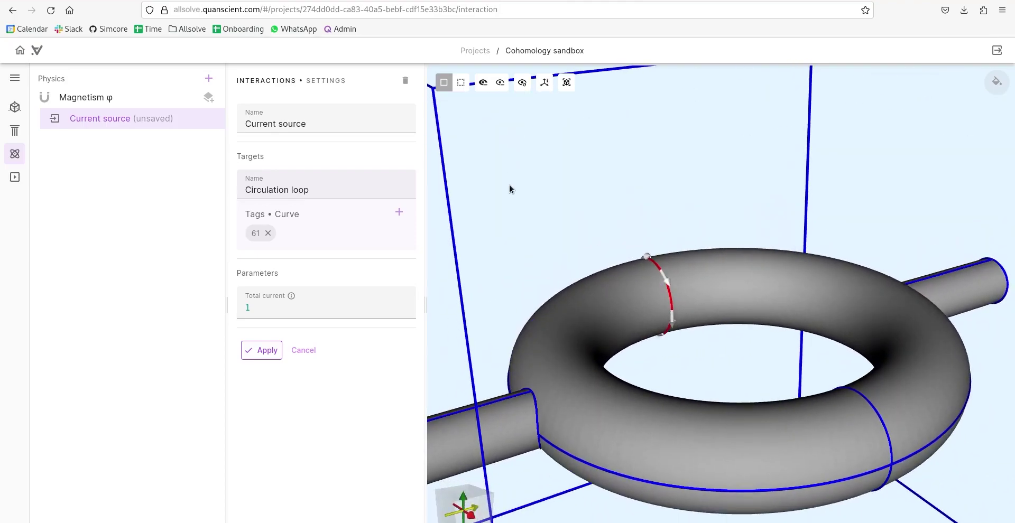
scroll(509, 181, "down", 5)
left_click_drag(529, 159, 550, 211)
scroll(550, 172, "down", 2)
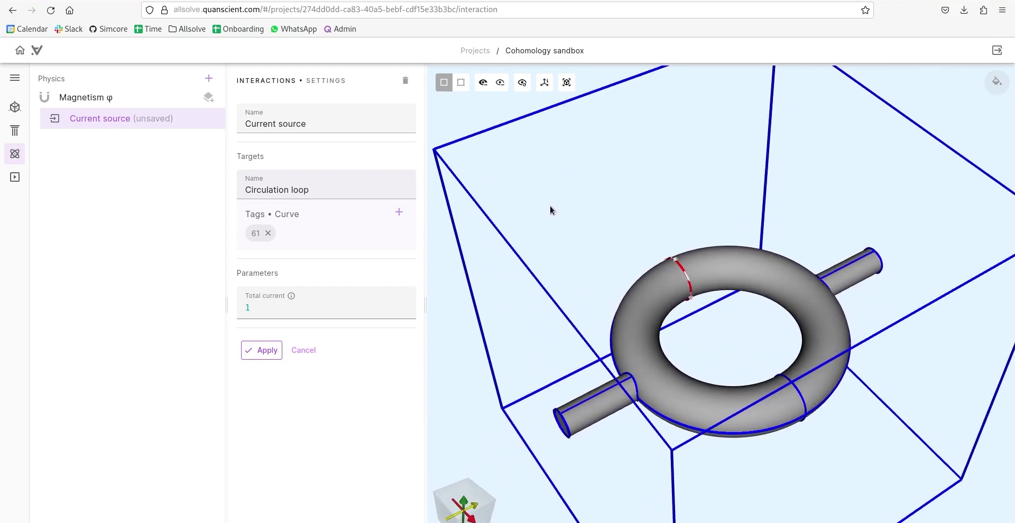
left_click(256, 358)
Add and apply a second Current source under Magnetism φ, with total current 1 and a new circulation loop on curve 58.
left_click_drag(540, 388, 526, 310)
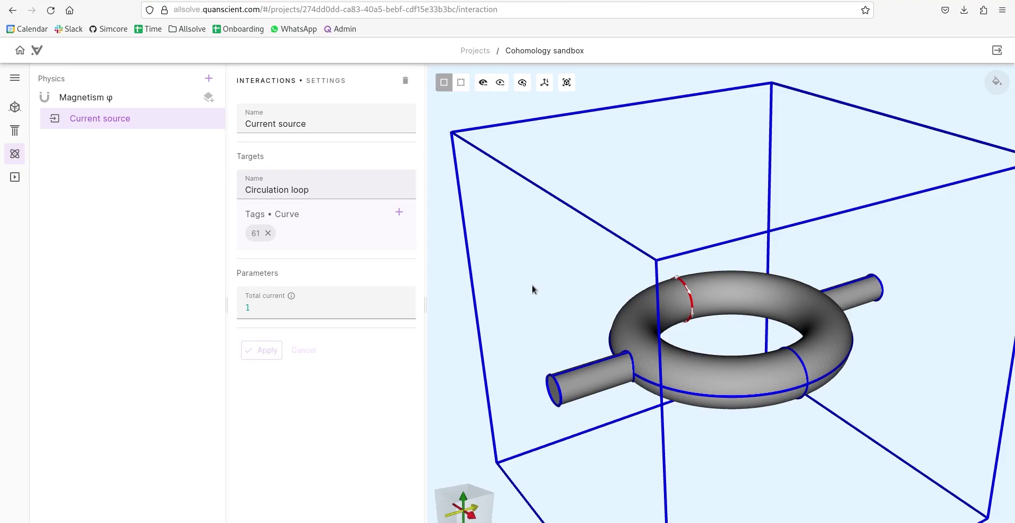
left_click_drag(531, 282, 525, 277)
left_click(218, 108)
left_click(216, 191)
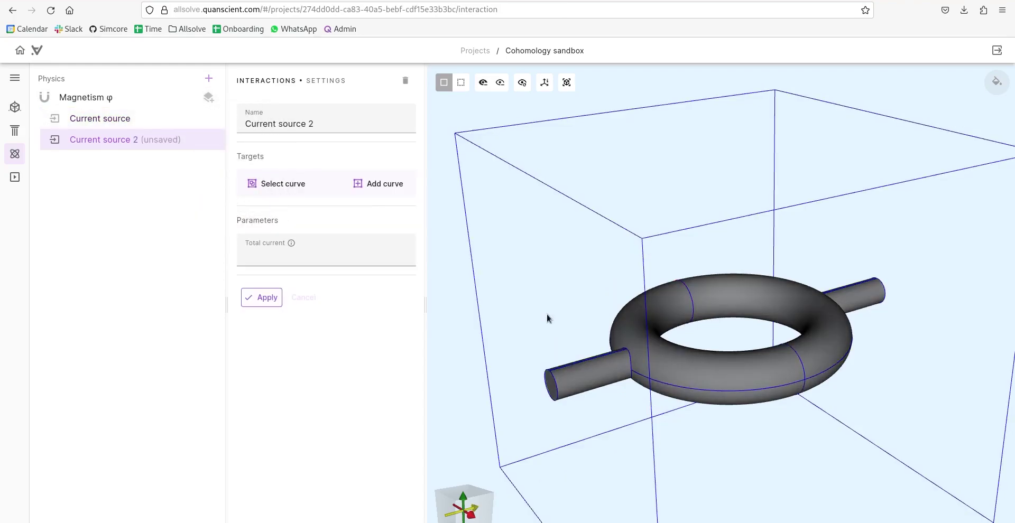
left_click(284, 253)
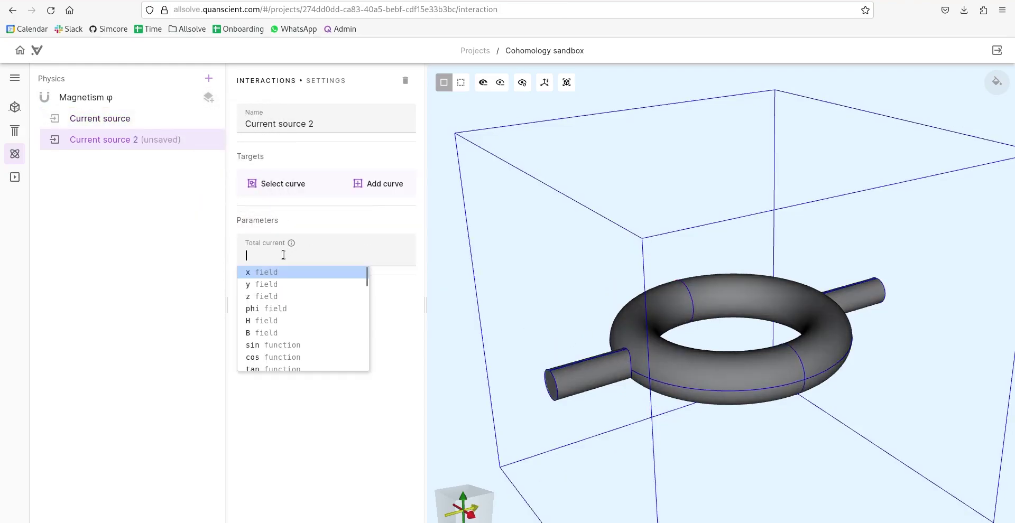
type("1")
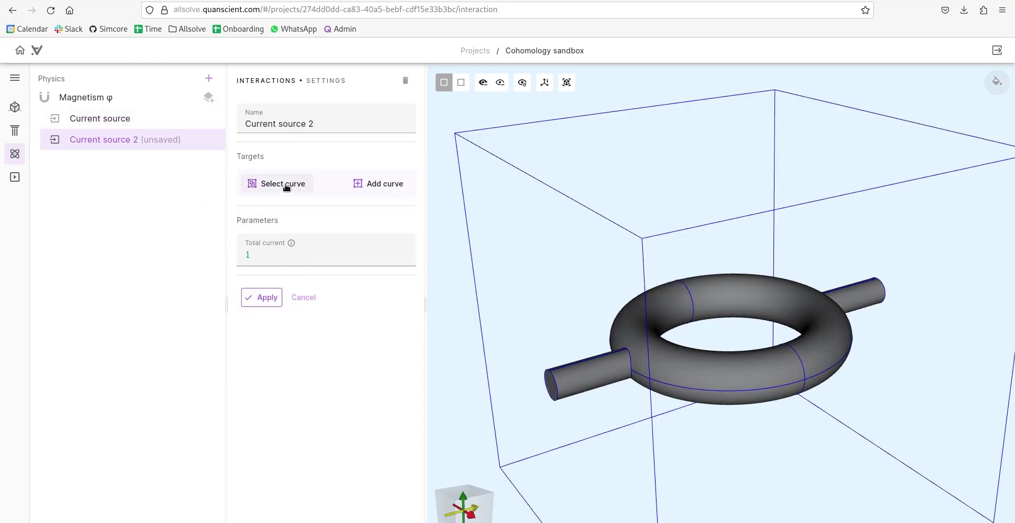
left_click(367, 184)
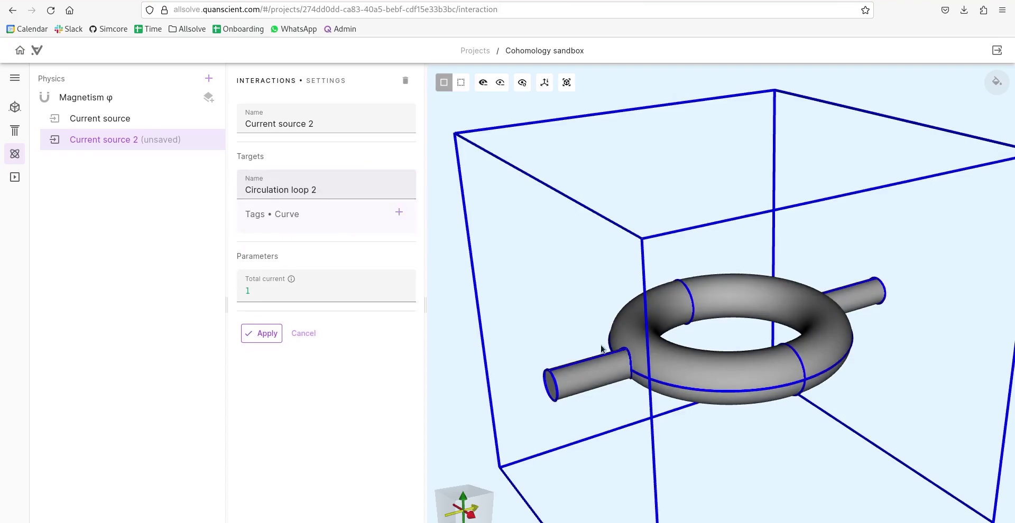
left_click(802, 366)
left_click(270, 351)
mouse_move(500, 281)
left_mouse_down()
mouse_move(502, 294)
mouse_move(499, 281)
left_mouse_up()
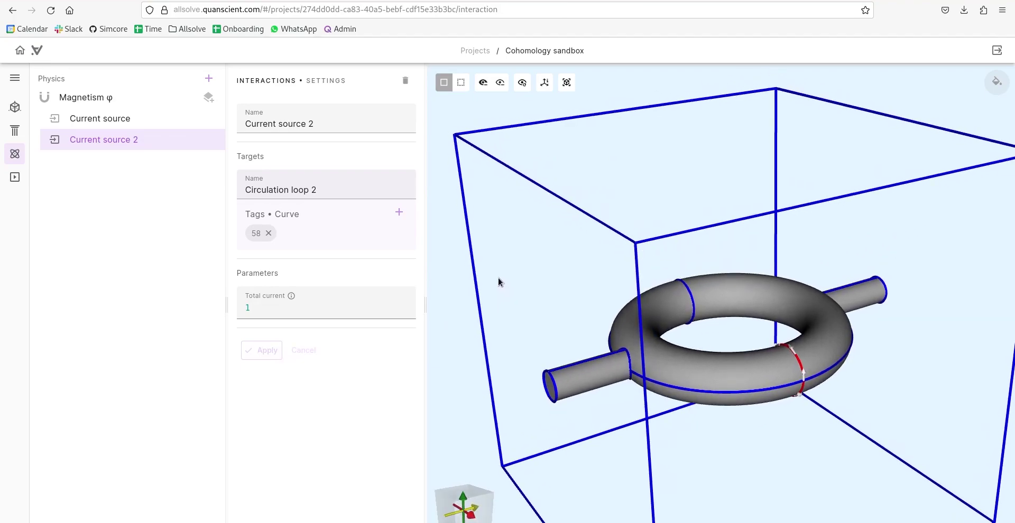
Compare the loop curves, their arrow directions and the total currents of Current source and Current source 2.
left_click(124, 119)
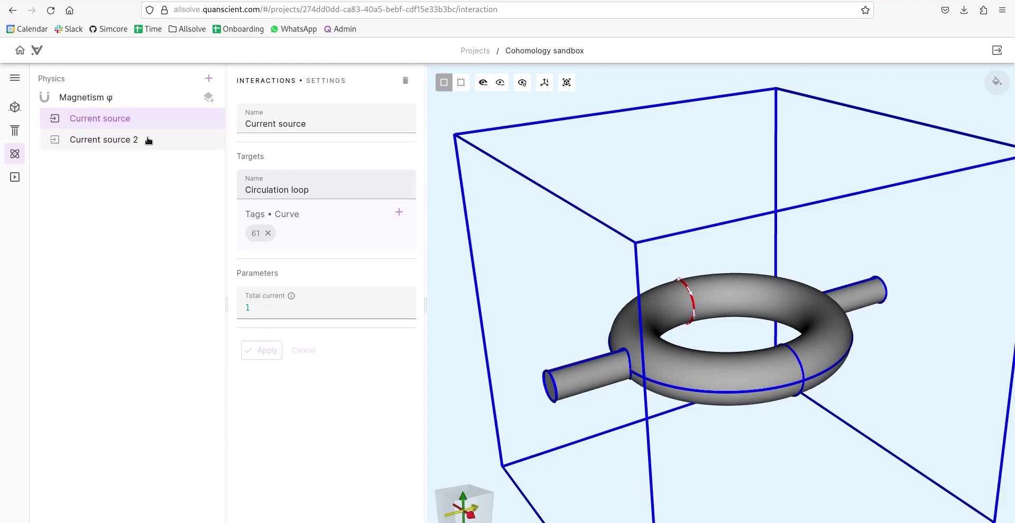
left_click(125, 145)
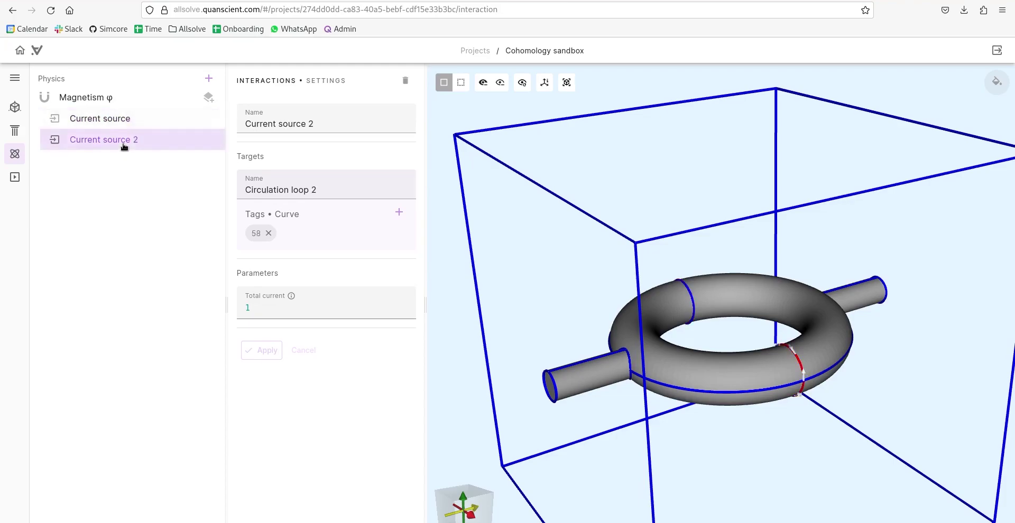
key("Up")
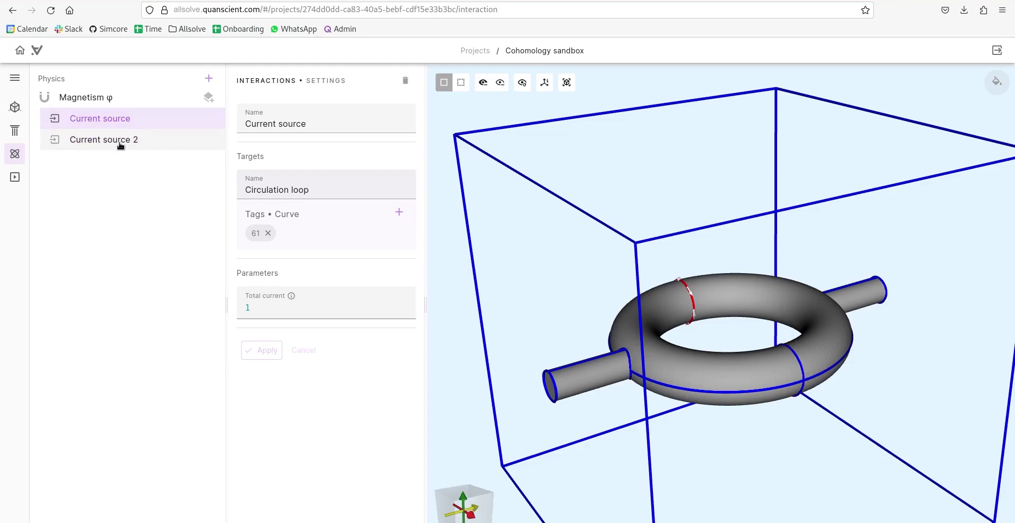
left_click(121, 146)
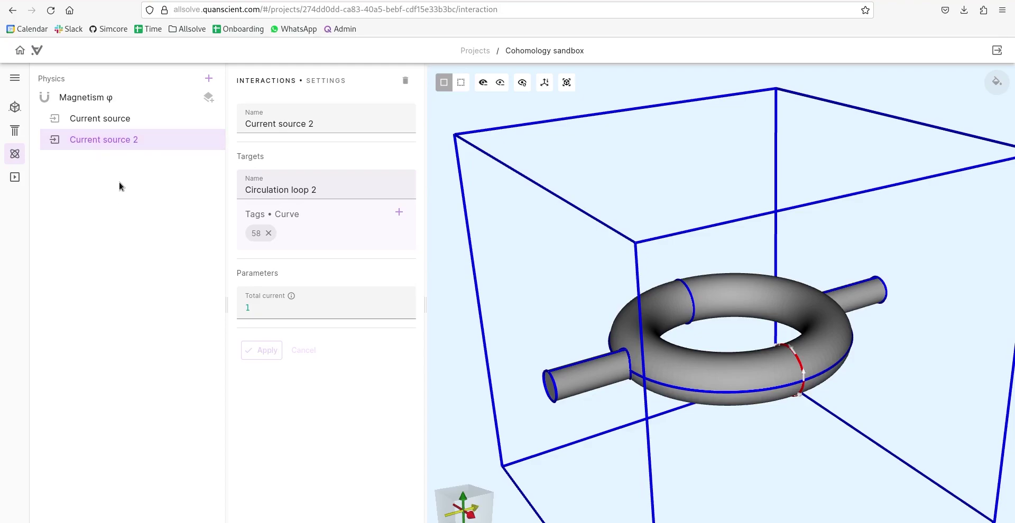
left_click(118, 124)
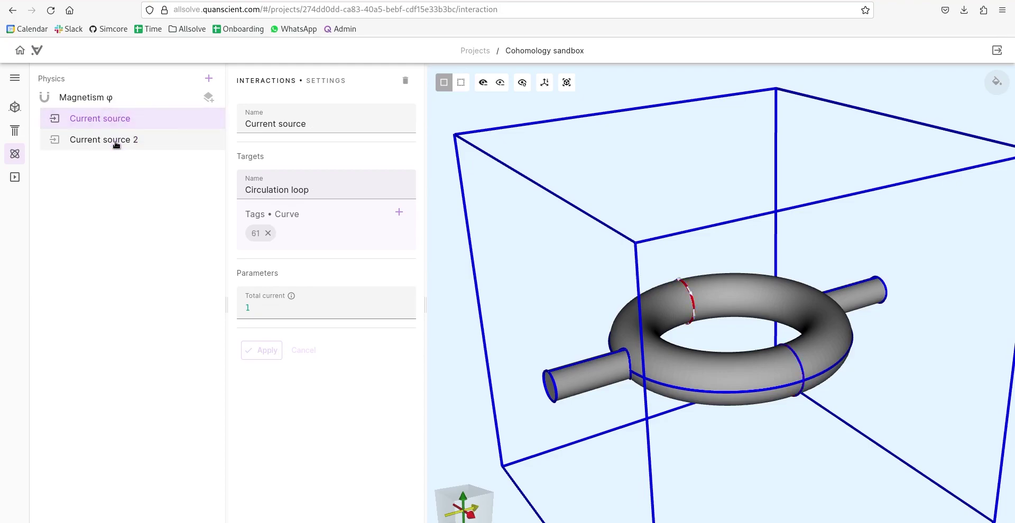
left_click(116, 141)
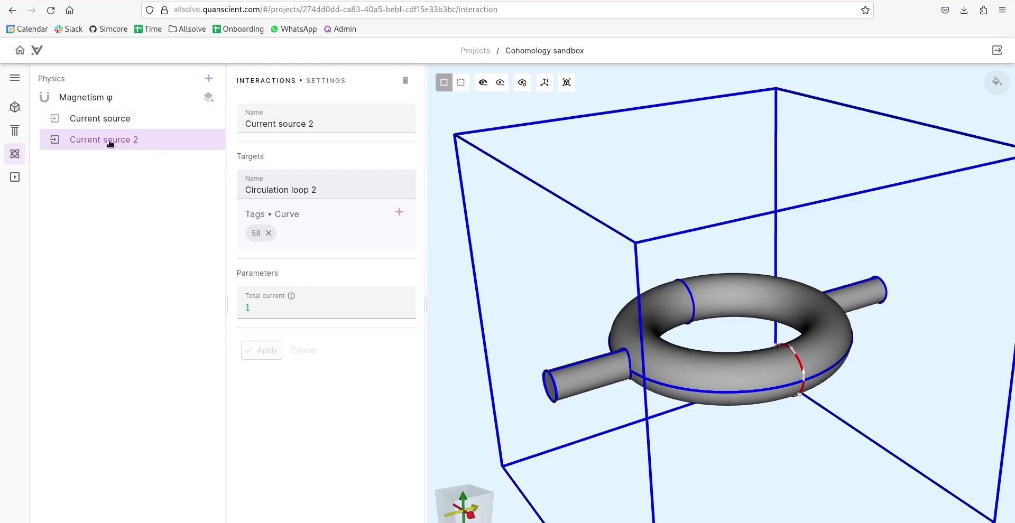
left_click_drag(252, 308, 237, 310)
left_click(172, 282)
left_click_drag(561, 420, 566, 426)
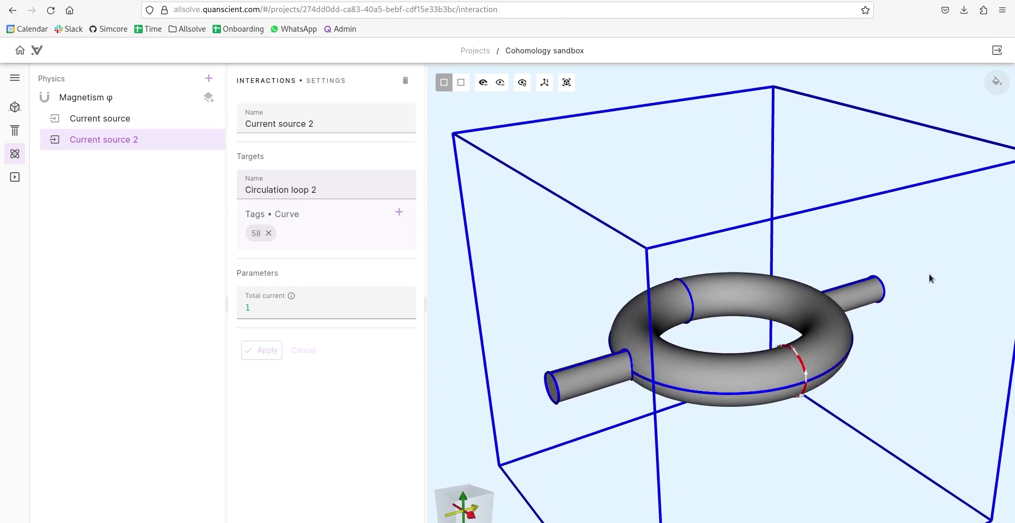
left_click_drag(515, 325, 515, 311)
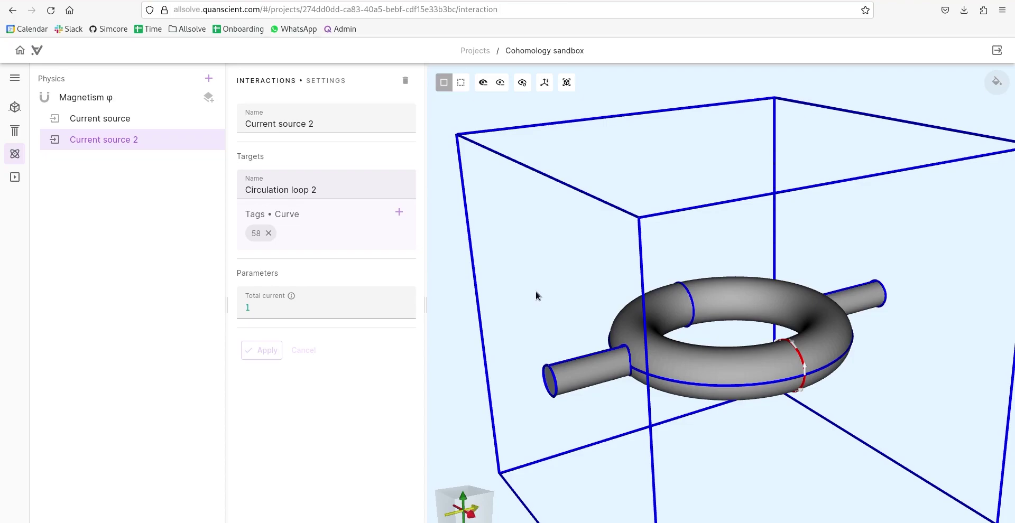
left_click_drag(535, 292, 534, 295)
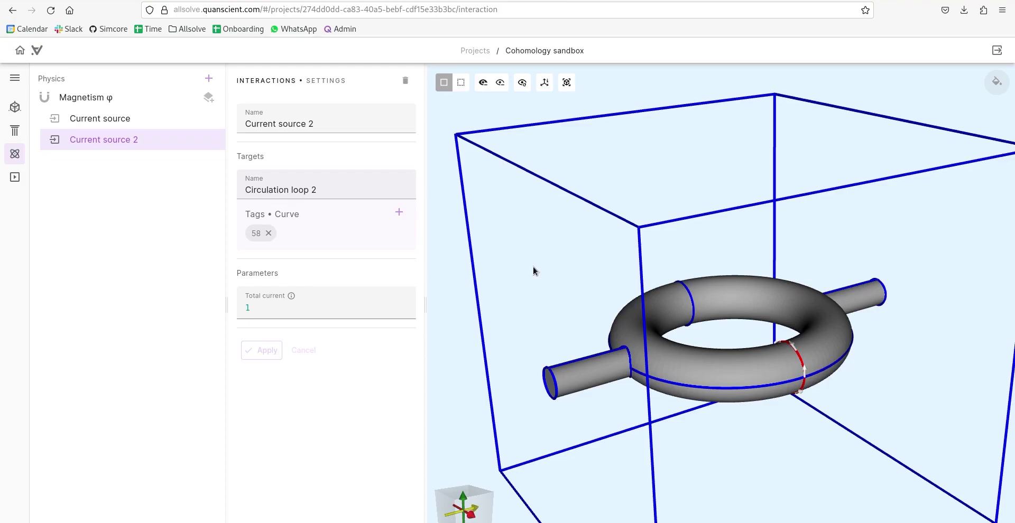
Create a new simulation and set its mesh quality to Expert settings.
left_click(15, 177)
left_click(209, 80)
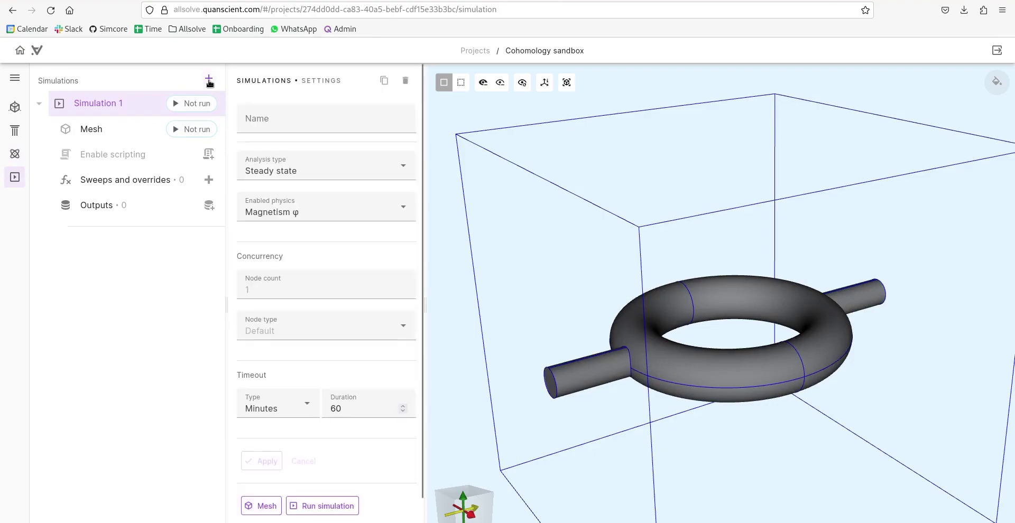
left_click(136, 131)
left_click(258, 139)
left_click(292, 167)
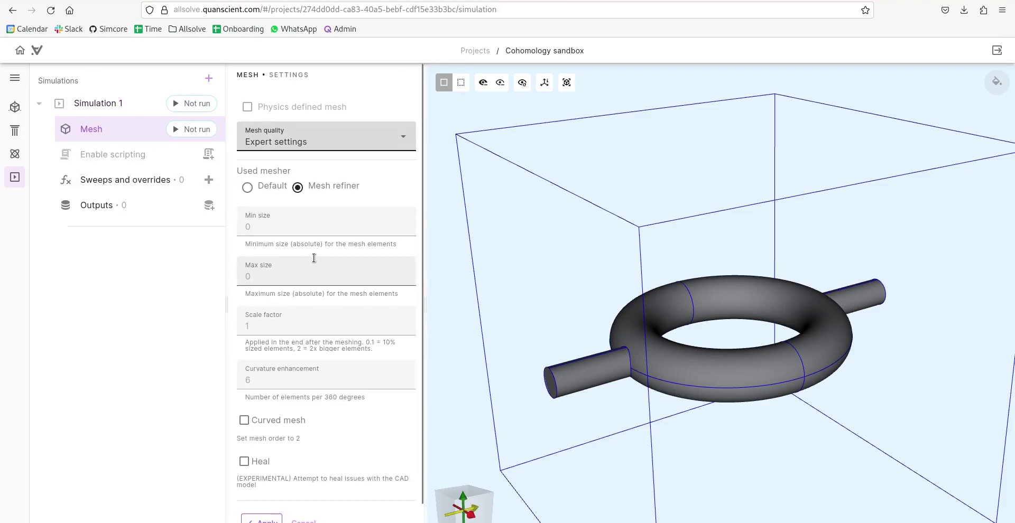
Set the mesh scale factor to 0.2 and apply it.
left_click(292, 327)
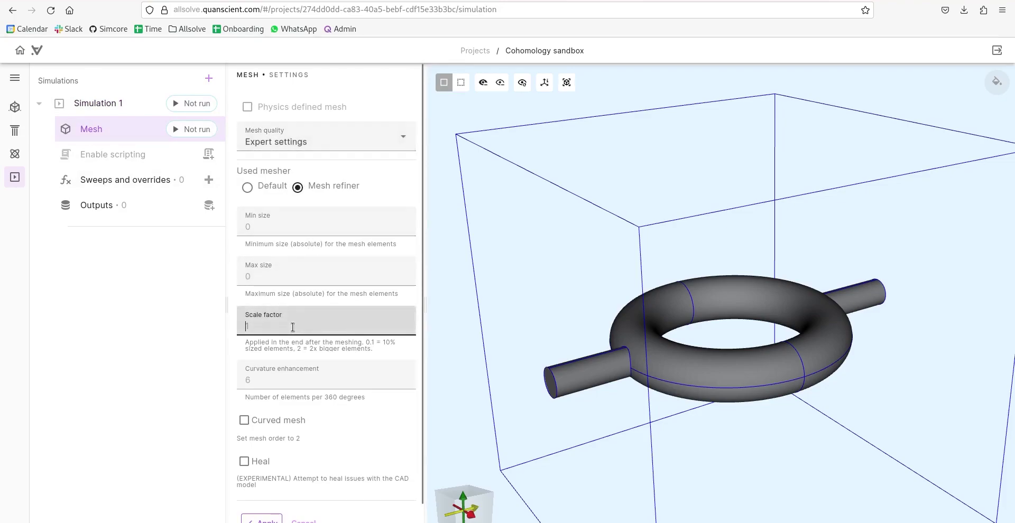
type("0.")
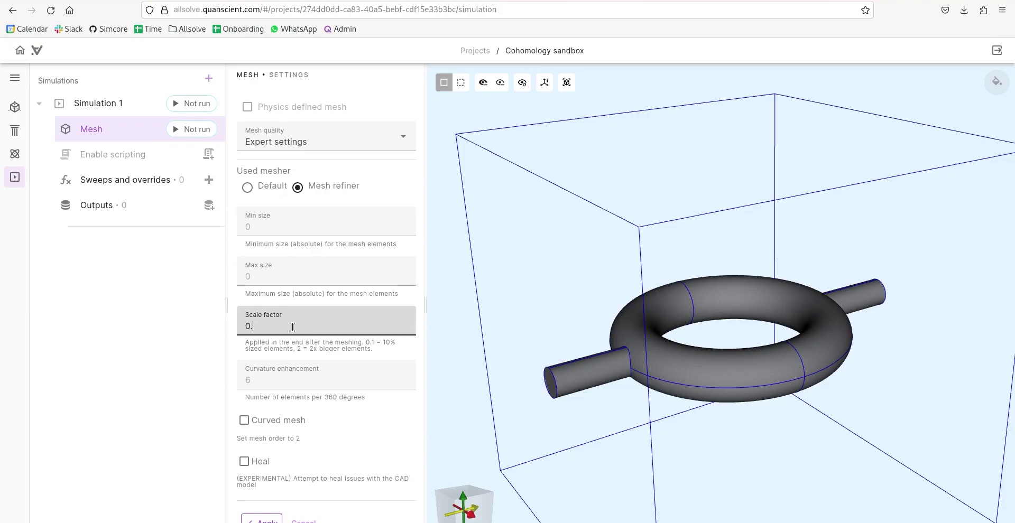
type("2")
scroll(292, 338, "down", 1)
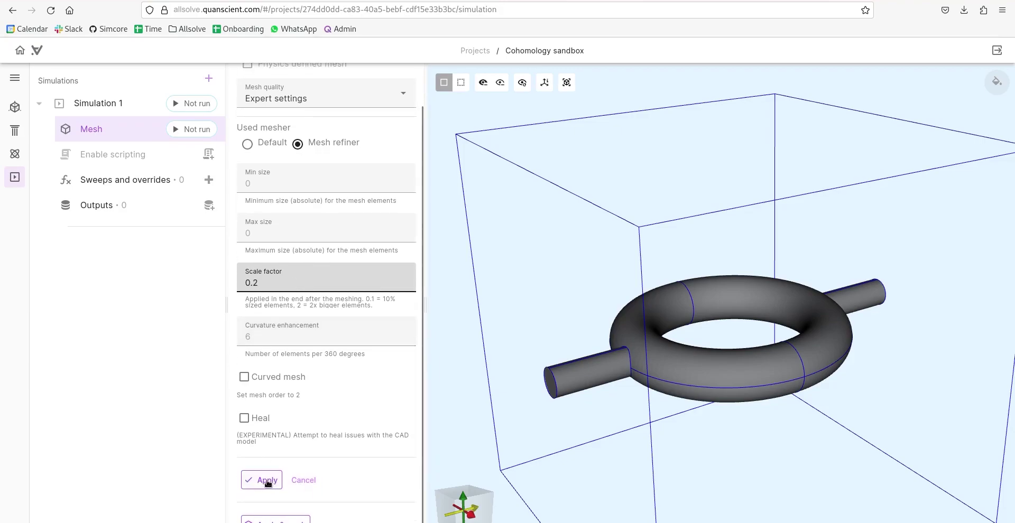
left_click(268, 482)
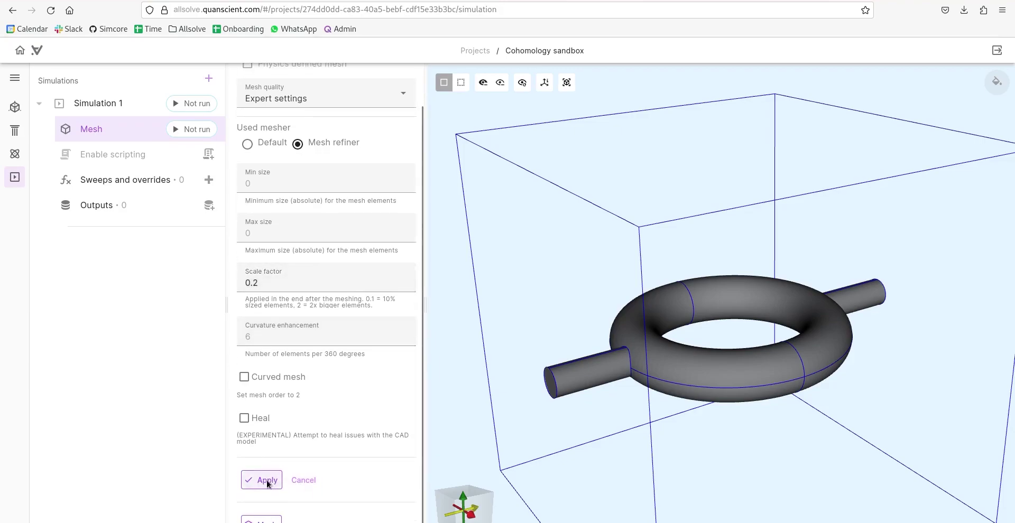
Set the mesh scale factor to 0.5, apply the mesh settings and start meshing.
left_click(278, 288)
key("BackSpace")
type("5")
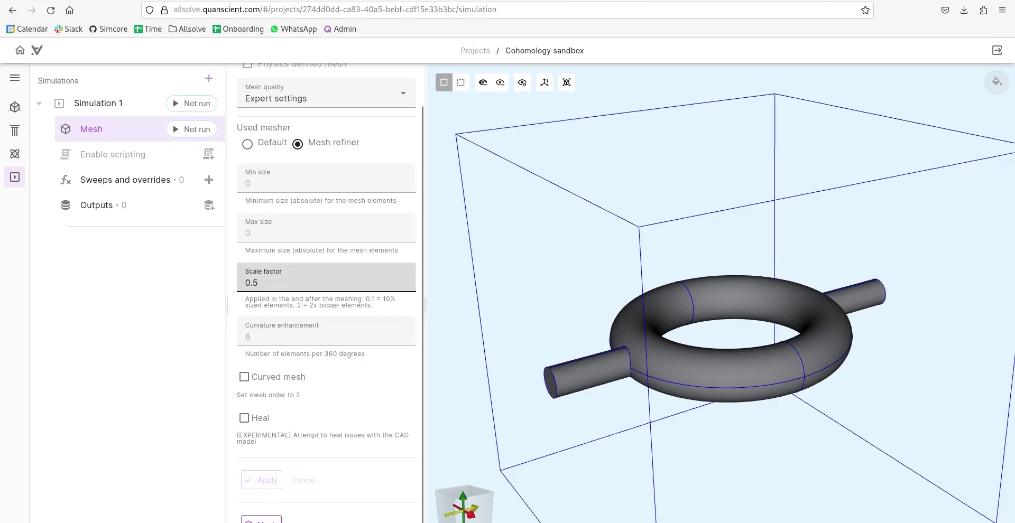
key("Tab")
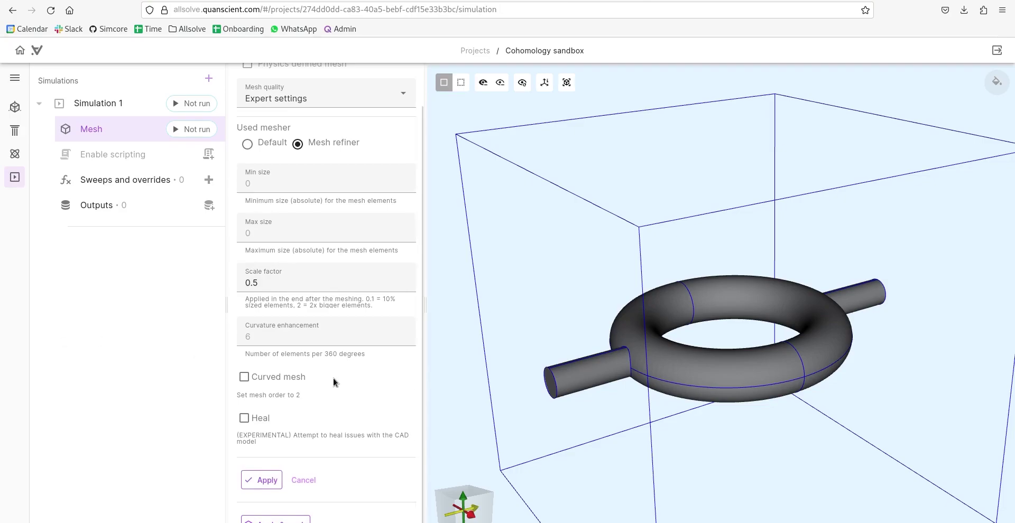
left_click(267, 480)
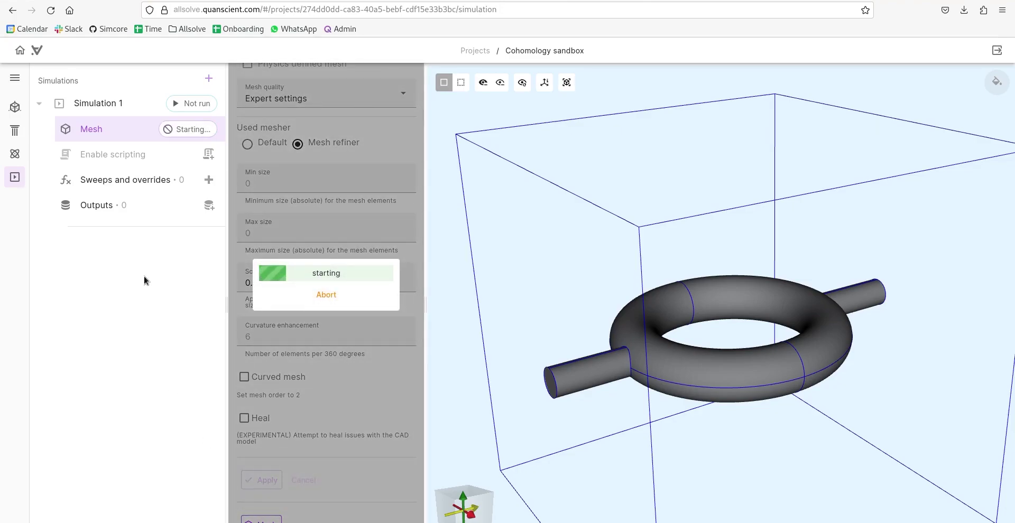
Add a Magnetic flux density (B) field output to the simulation, target it to the Air volume and apply it.
left_click(209, 206)
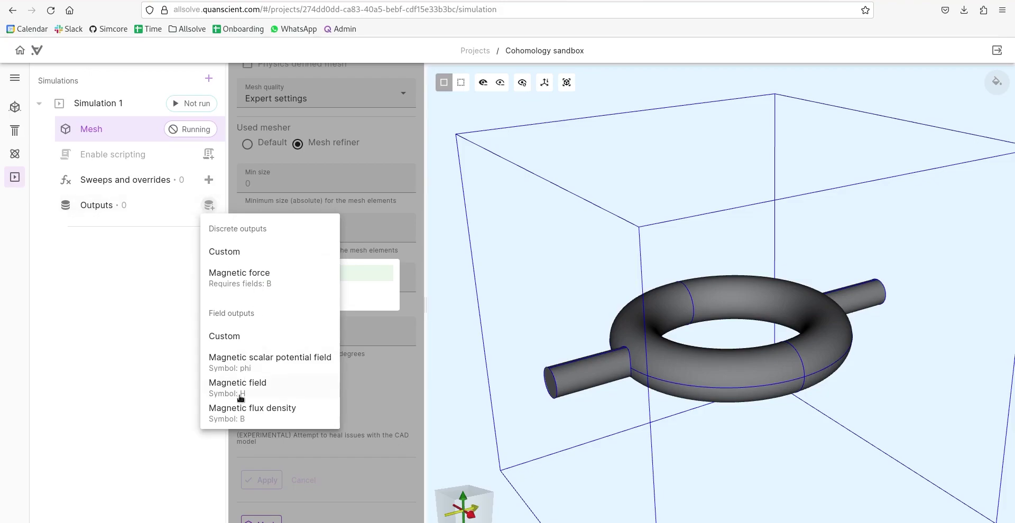
left_click(236, 413)
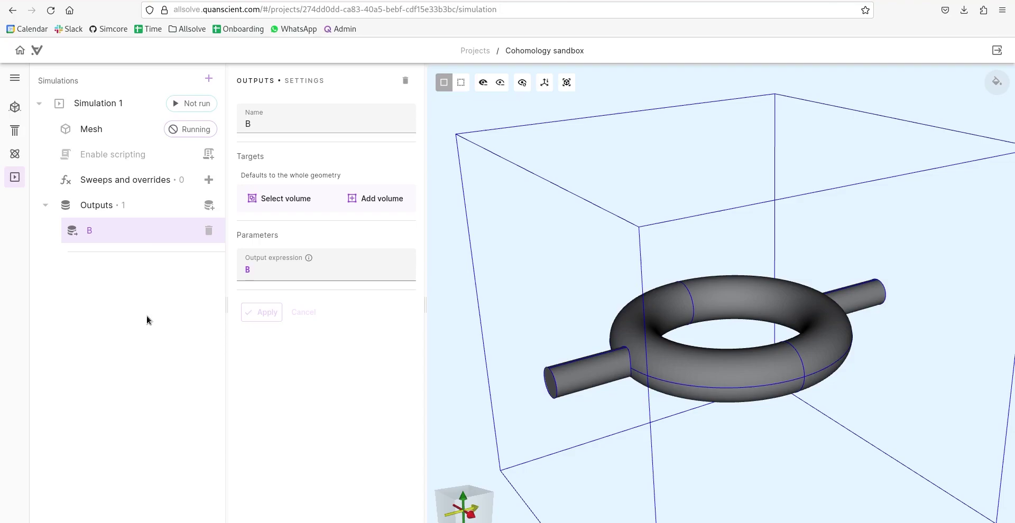
left_click(273, 199)
left_click(272, 219)
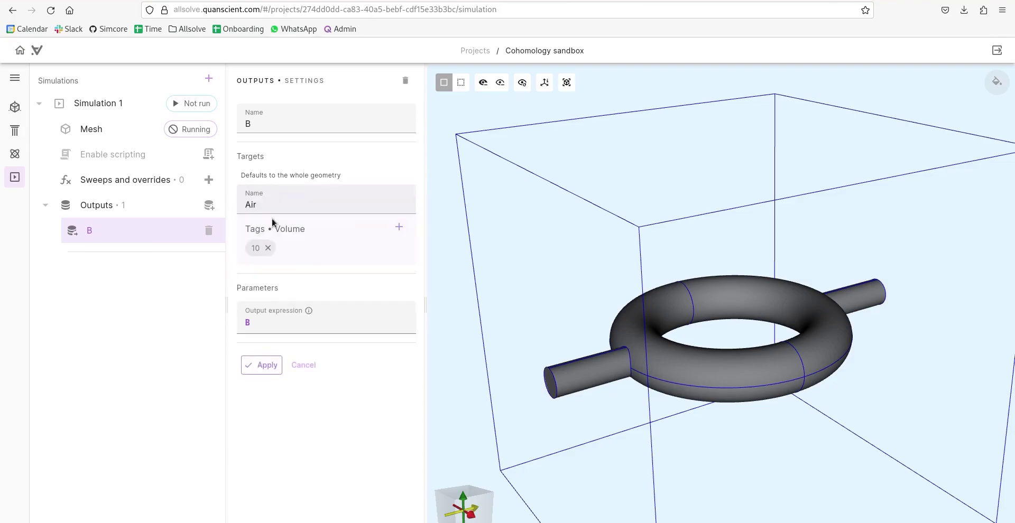
left_click(259, 366)
Enable scripting for Simulation 1 and review the generated simulation.py script.
left_click(136, 154)
left_click(136, 155)
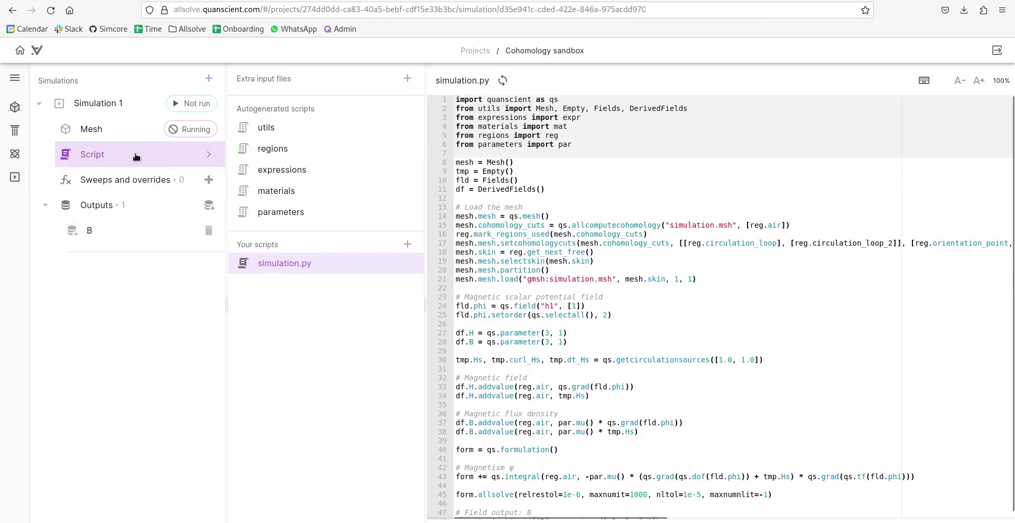
scroll(720, 276, "down", 1)
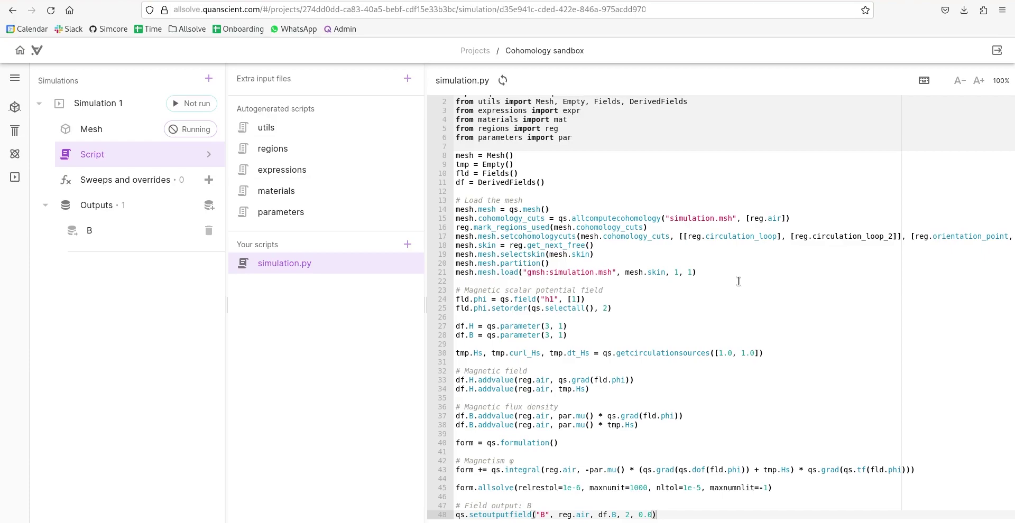
scroll(738, 281, "up", 1)
scroll(738, 281, "down", 1)
Show all hidden volumes, preview the finished mesh and make it transparent to inspect the elements around the ring and rods.
left_click(122, 130)
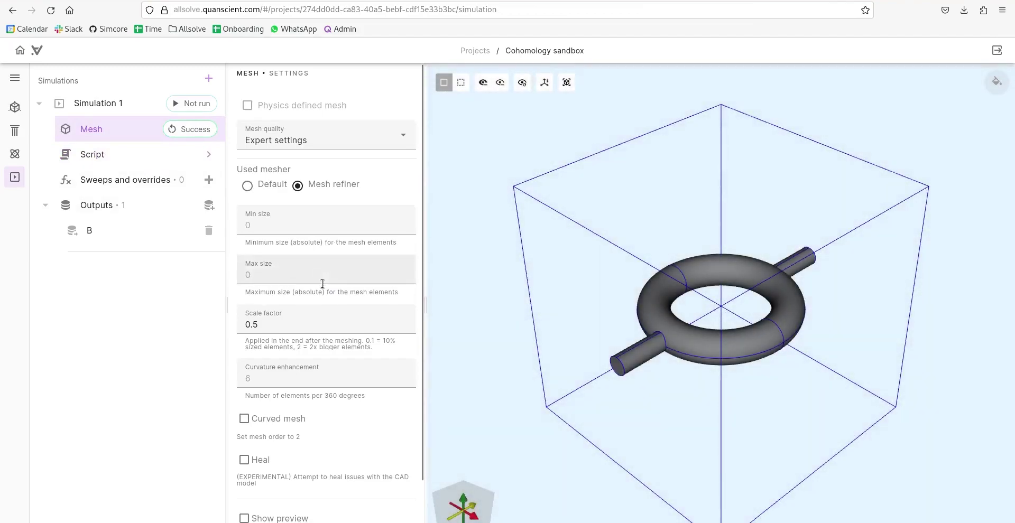
scroll(320, 286, "down", 2)
left_click(522, 82)
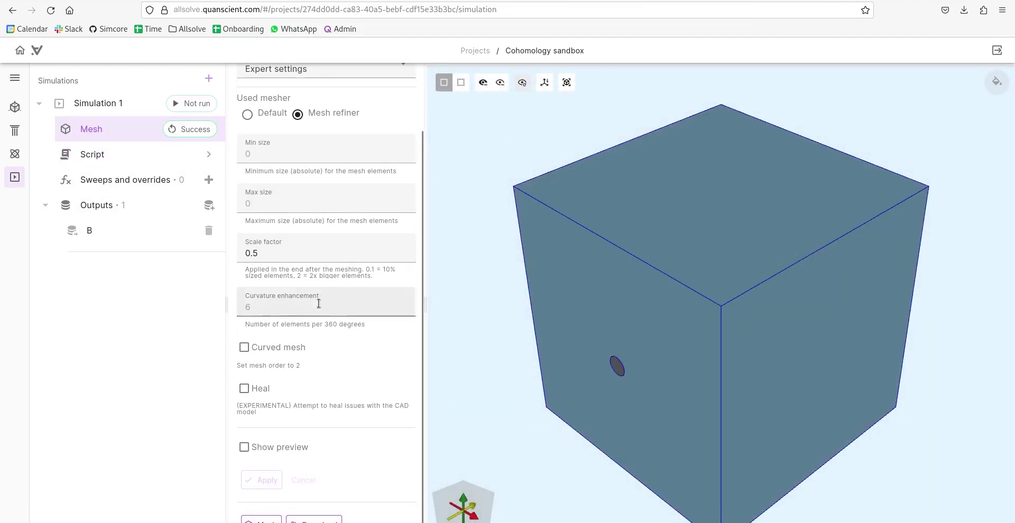
left_click(269, 448)
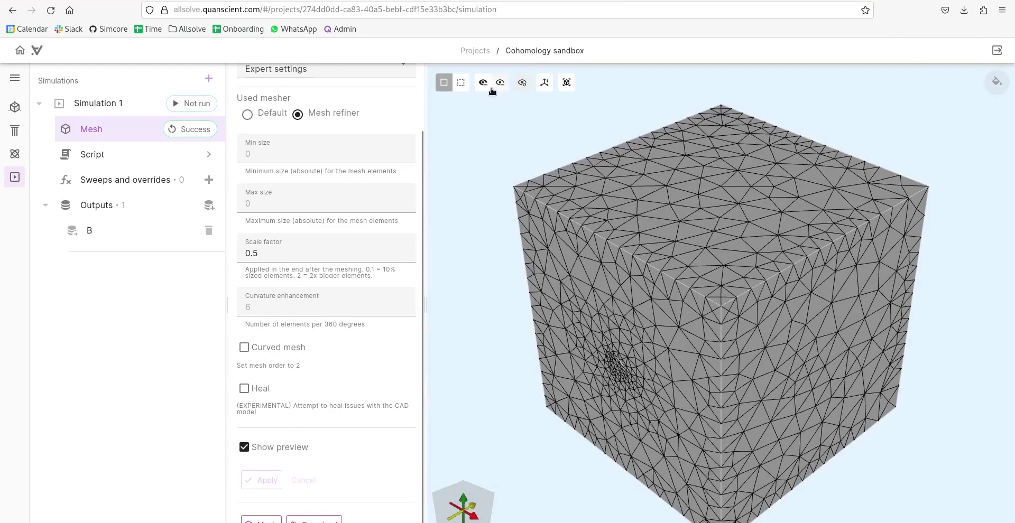
left_click(463, 83)
mouse_move(462, 284)
left_mouse_down()
mouse_move(451, 332)
mouse_move(455, 267)
left_mouse_up()
Set Simulation 1 to node count 1 and node type 1 CPU, 16 GB, apply the settings and run the simulation.
left_click(142, 103)
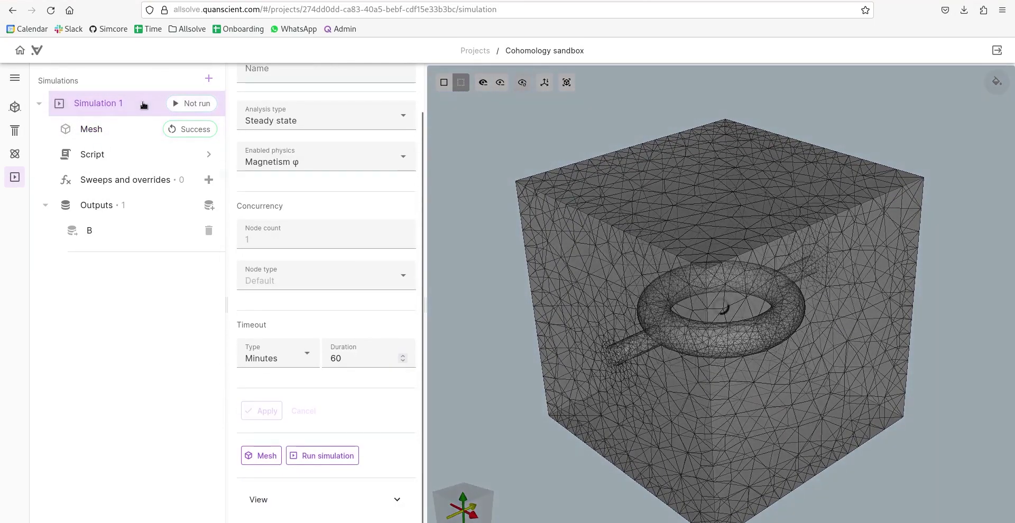
left_click(261, 234)
type("1")
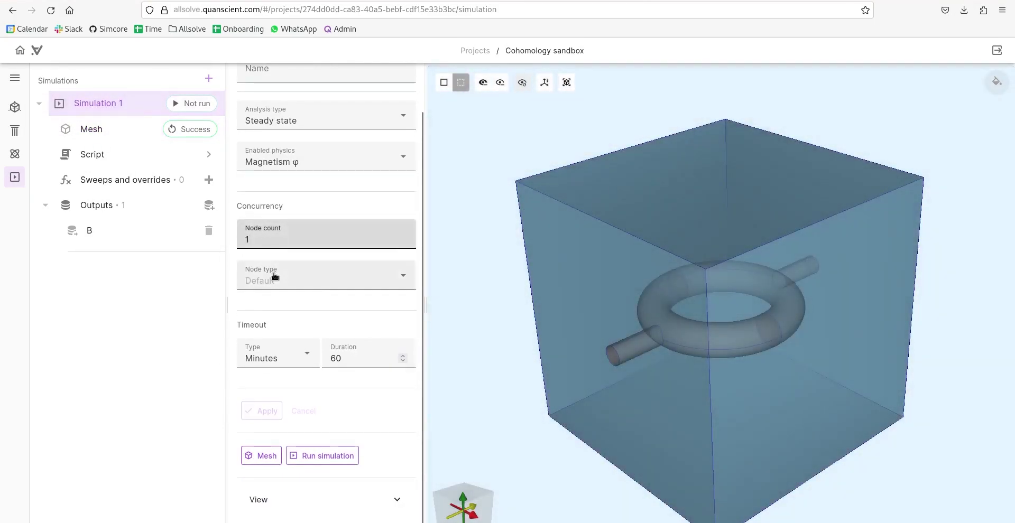
left_click(274, 271)
left_click(283, 328)
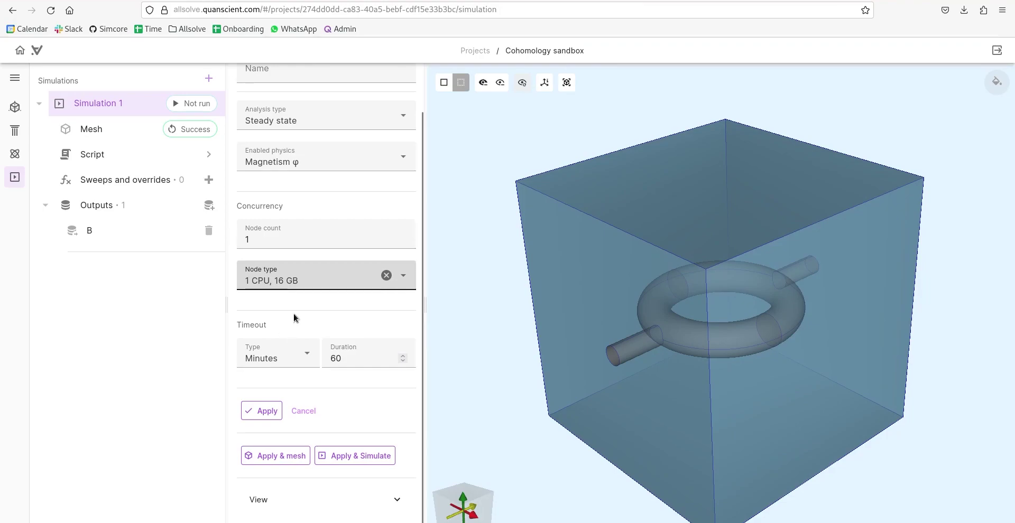
left_click(263, 412)
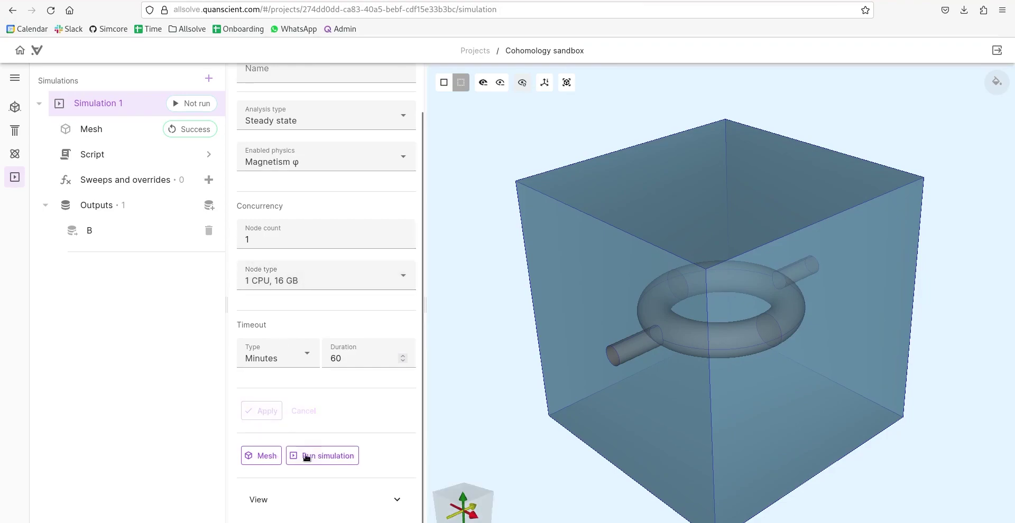
left_click(311, 458)
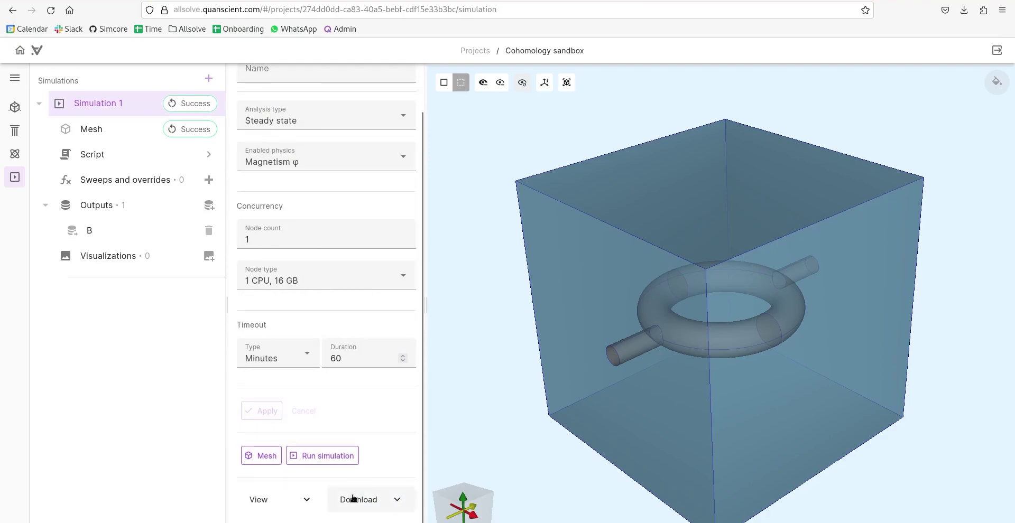
Read the simulation log through to its end with autoscroll on and close it.
left_click(259, 499)
left_click(280, 462)
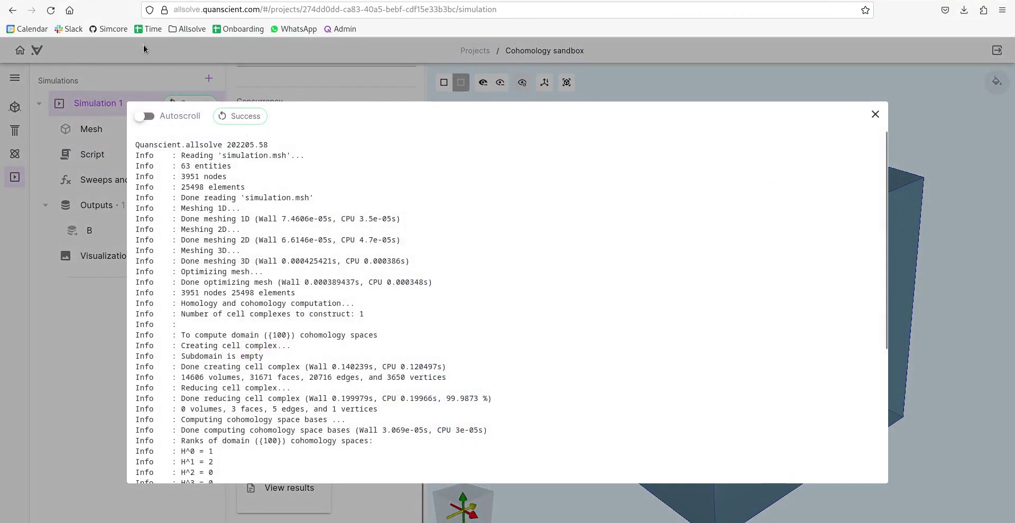
left_click(145, 115)
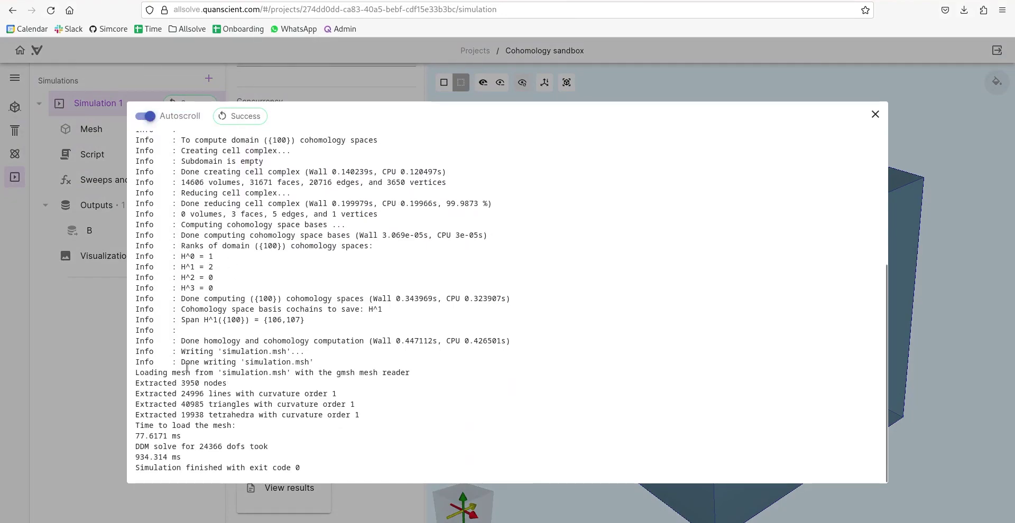
left_click(74, 347)
left_click(312, 402)
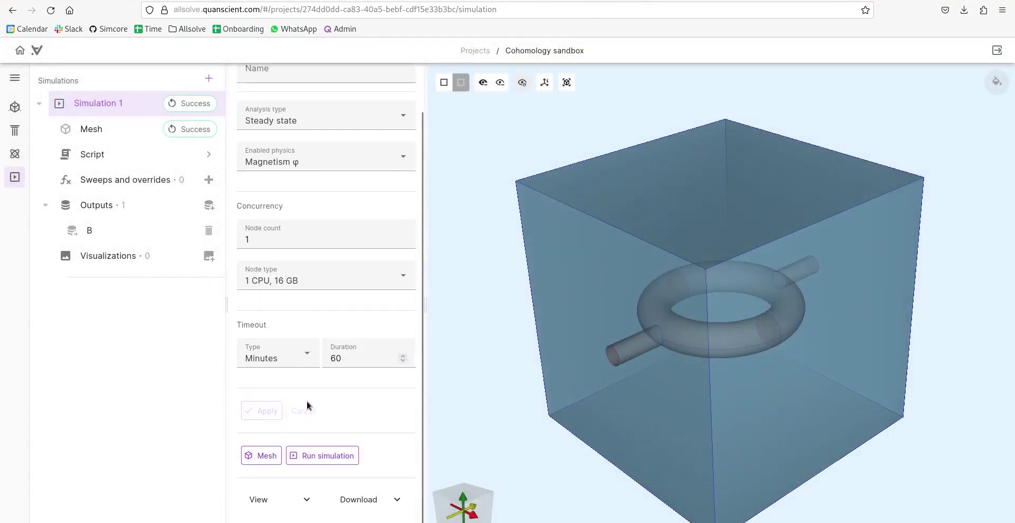
Start preparing the VTU results of Simulation 1 for download.
left_click(365, 505)
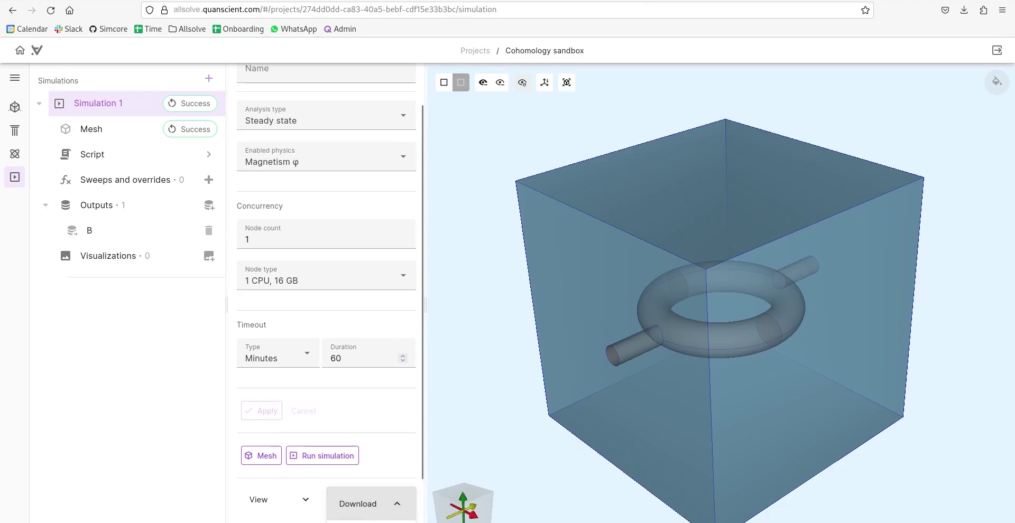
left_click(371, 481)
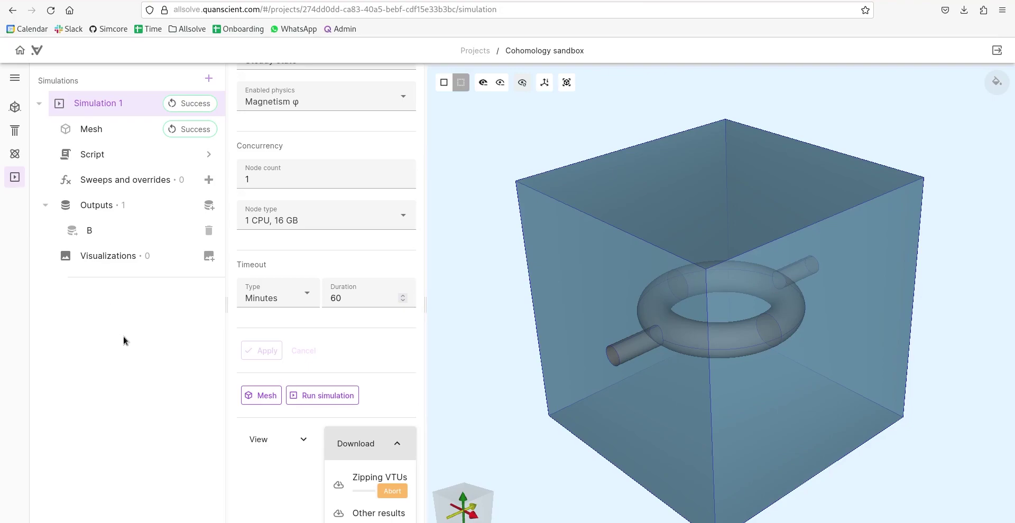
Hide the air box in opaque view and compare the loop curves and arrow directions of Current source and Current source 2.
left_click(15, 154)
left_click(87, 122)
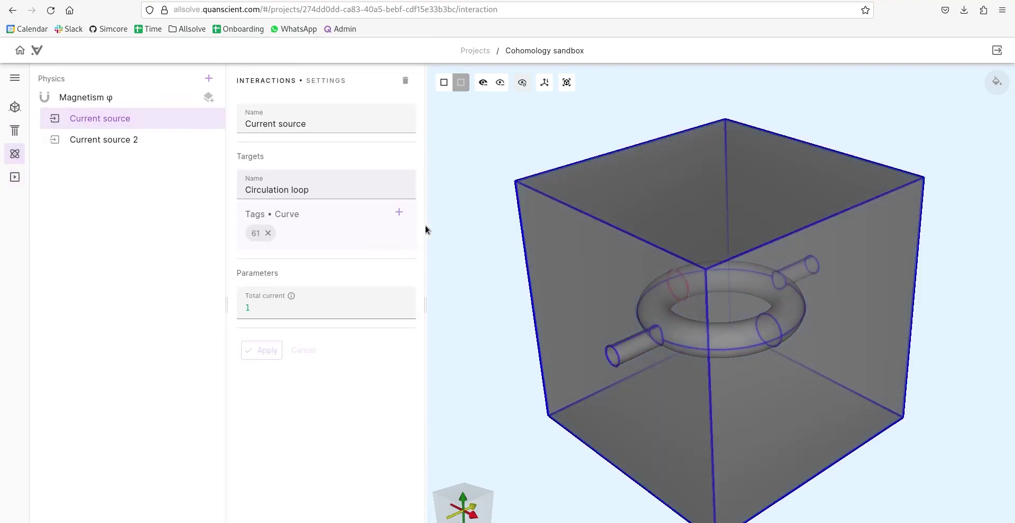
left_click(446, 88)
left_click(482, 83)
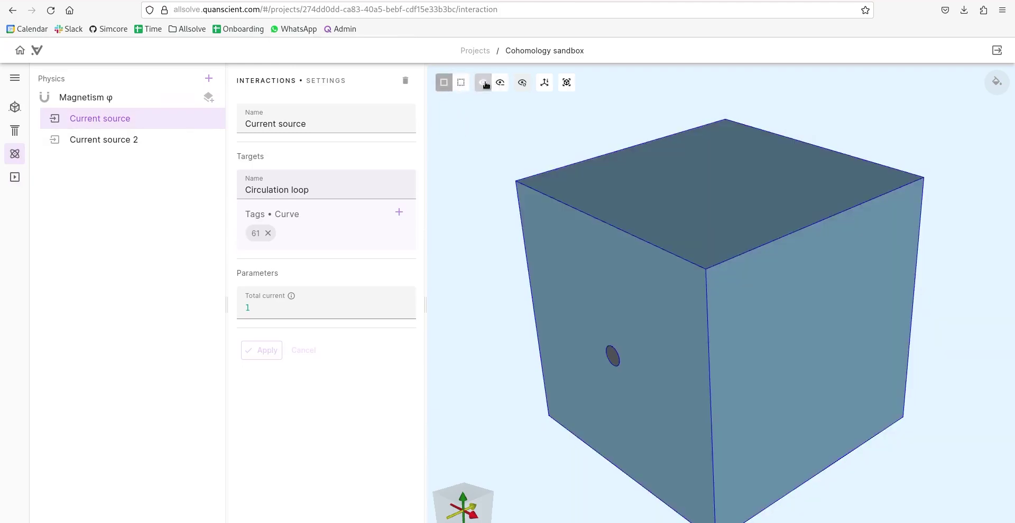
left_click(628, 198)
scroll(473, 179, "up", 5)
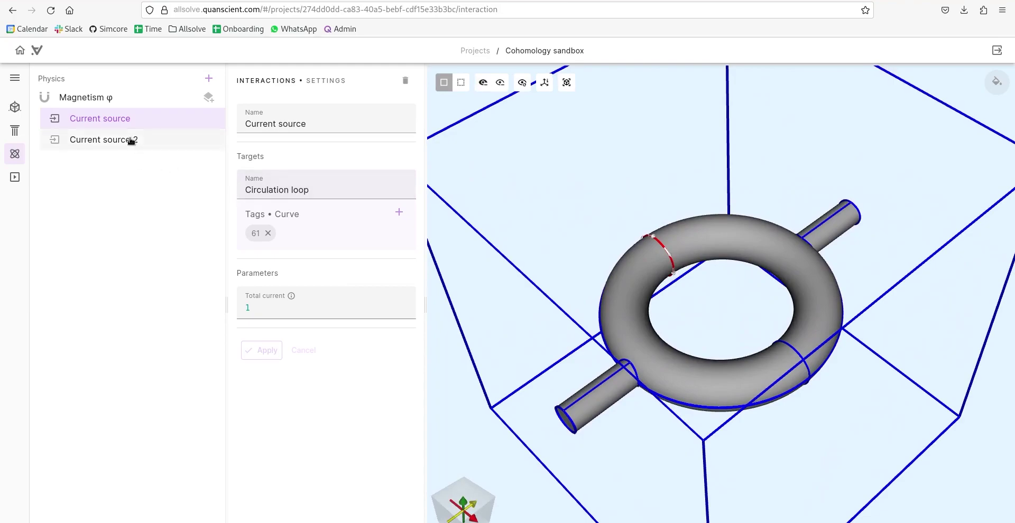
left_click(131, 141)
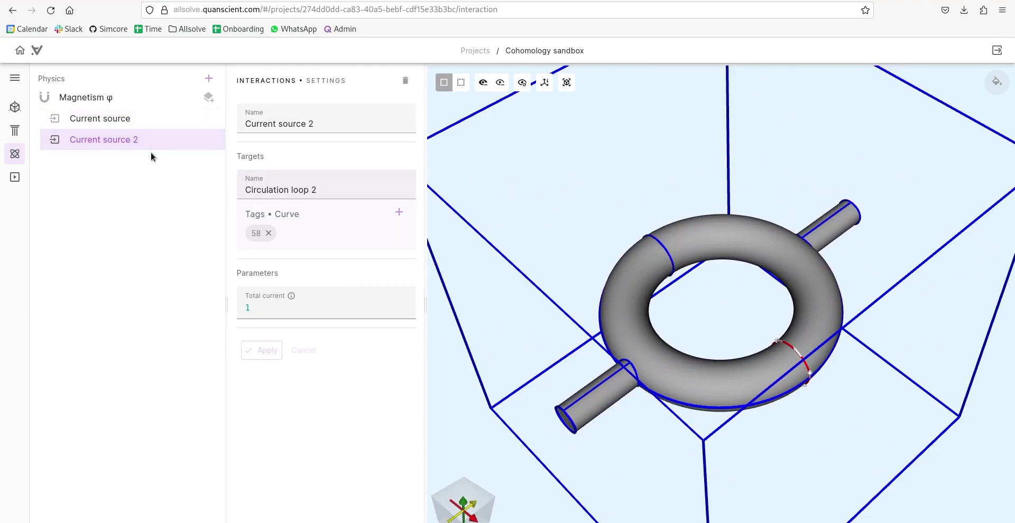
scroll(453, 211, "down", 3)
left_click_drag(453, 211, 560, 170)
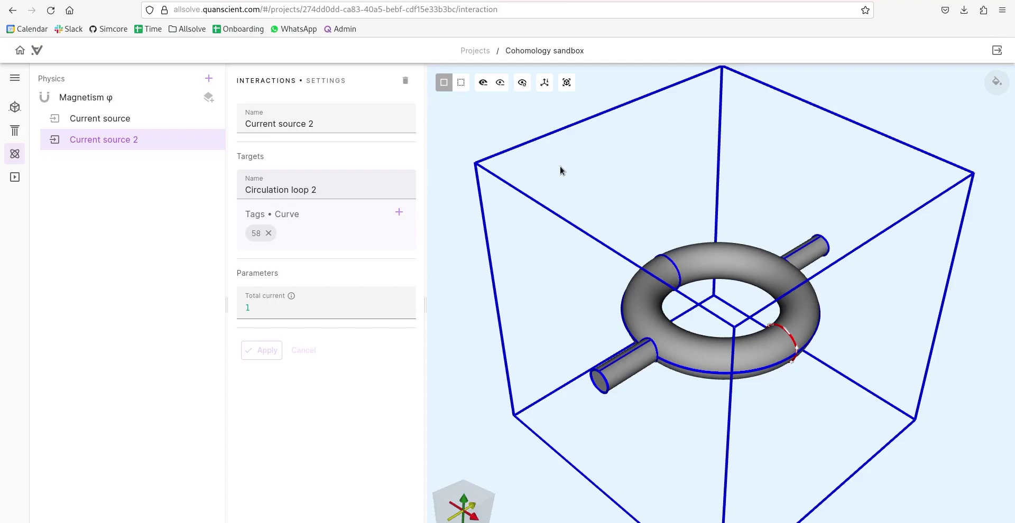
Return to Simulation 1 and download the zipped VTU results.
left_click(15, 177)
left_click(106, 105)
scroll(310, 315, "down", 3)
left_click(355, 498)
left_click(404, 466)
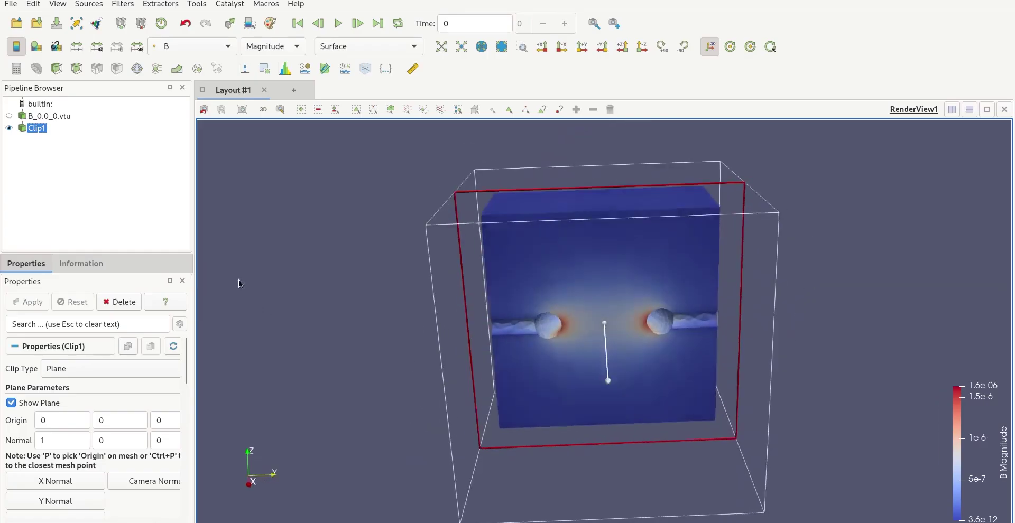
Switch to ParaView, inspect the clipped B magnitude around the ring and delete the plane clip of B_0.0_0.vtu.
left_click_drag(240, 284, 269, 274)
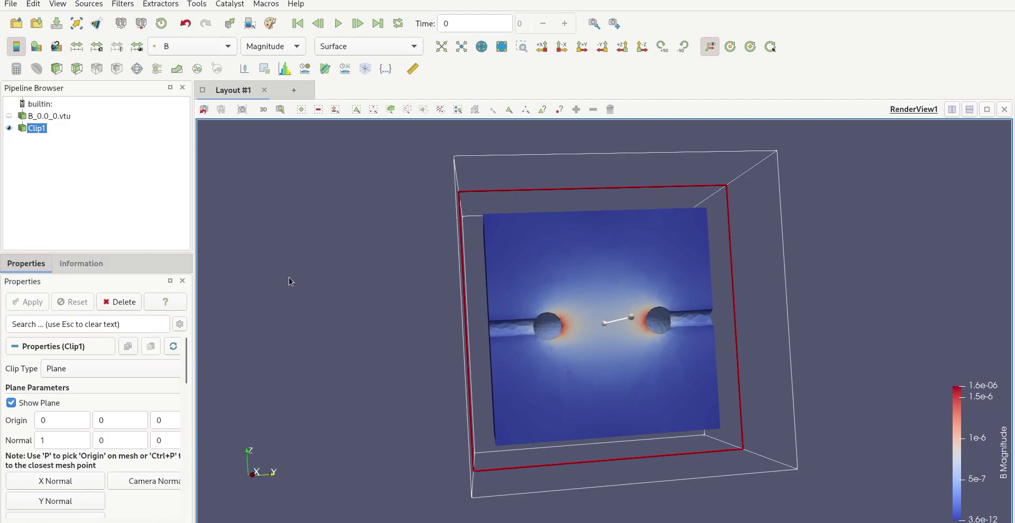
right_click(42, 135)
left_click(93, 214)
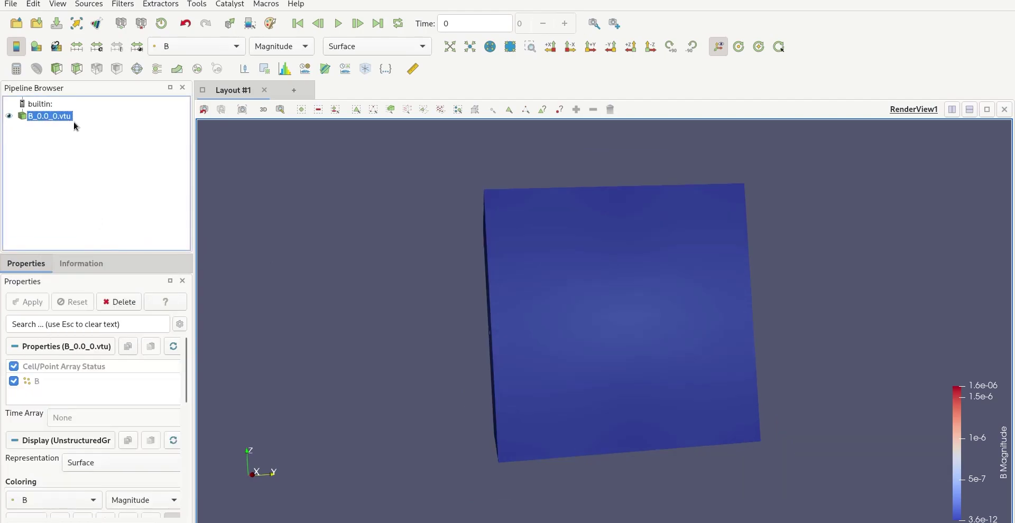
Add Arrow glyphs oriented by B to B_0.0_0.vtu with No scale array, and hide the original dataset.
left_click(137, 68)
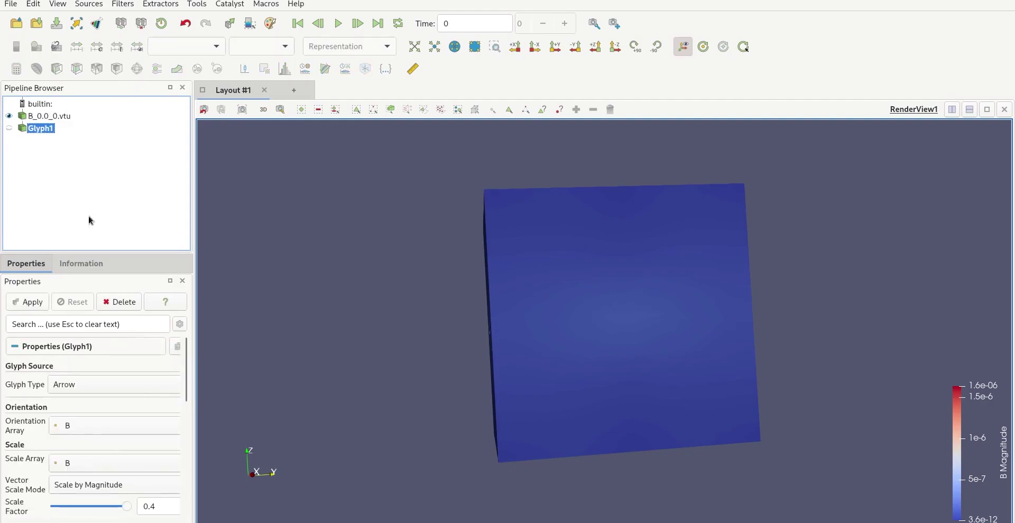
left_click(28, 302)
left_click(9, 116)
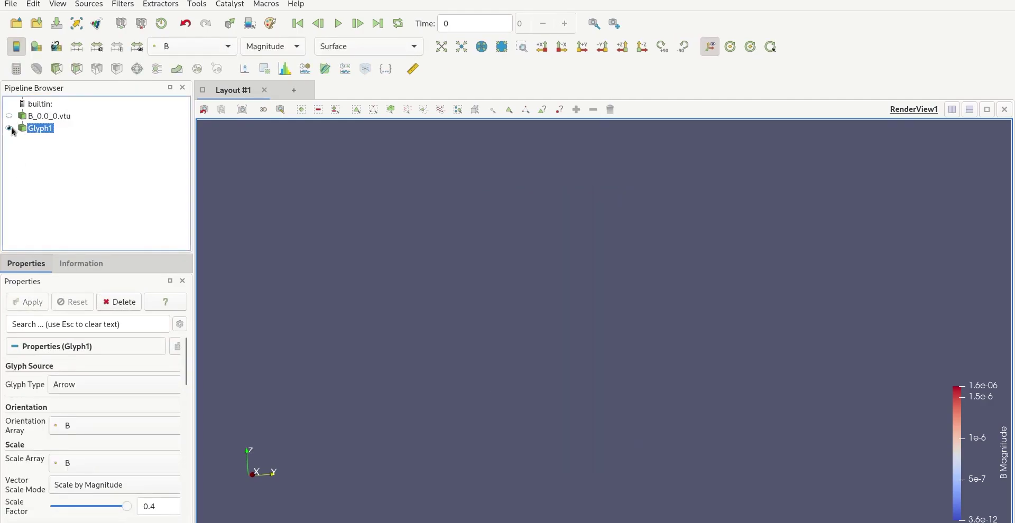
left_click(82, 469)
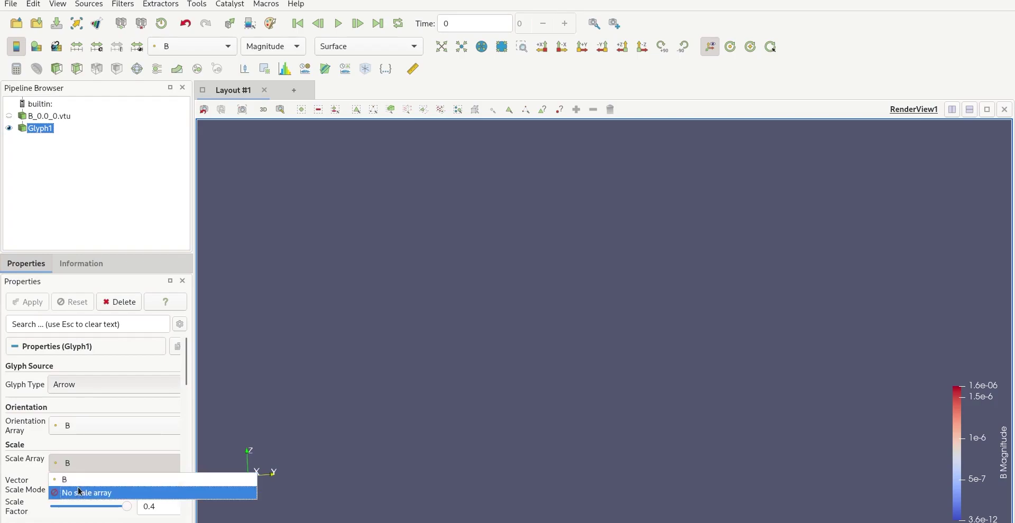
left_click(88, 489)
left_click(28, 302)
left_click_drag(425, 367, 334, 366)
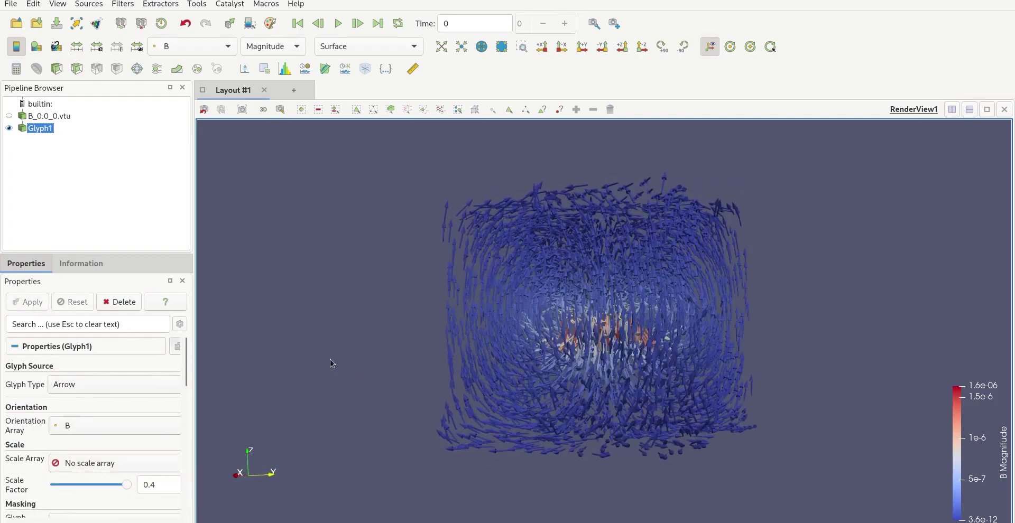
Clip the arrow glyphs with a plane of normal 1, 0, 0 and inspect the flux direction in the cross-section.
left_click(56, 70)
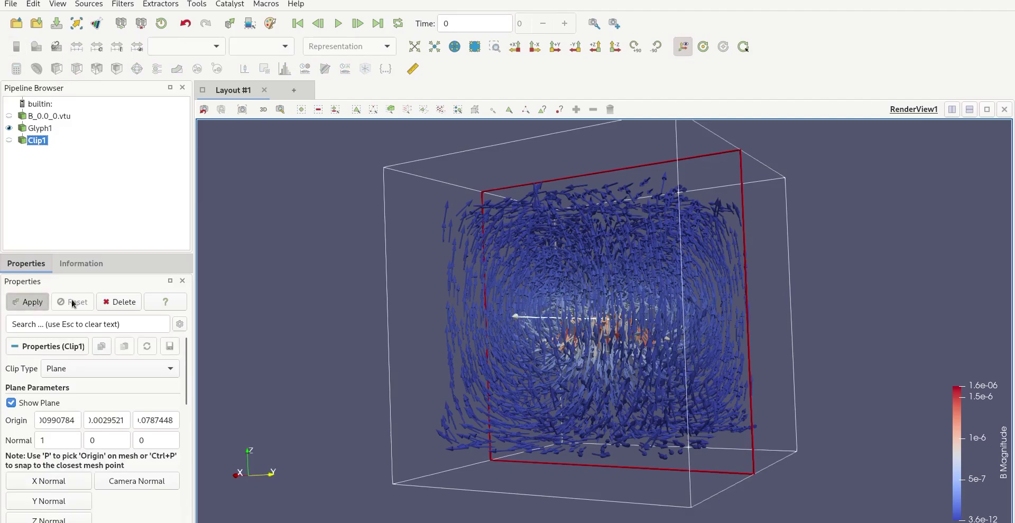
left_click(26, 301)
left_click_drag(236, 327, 319, 346)
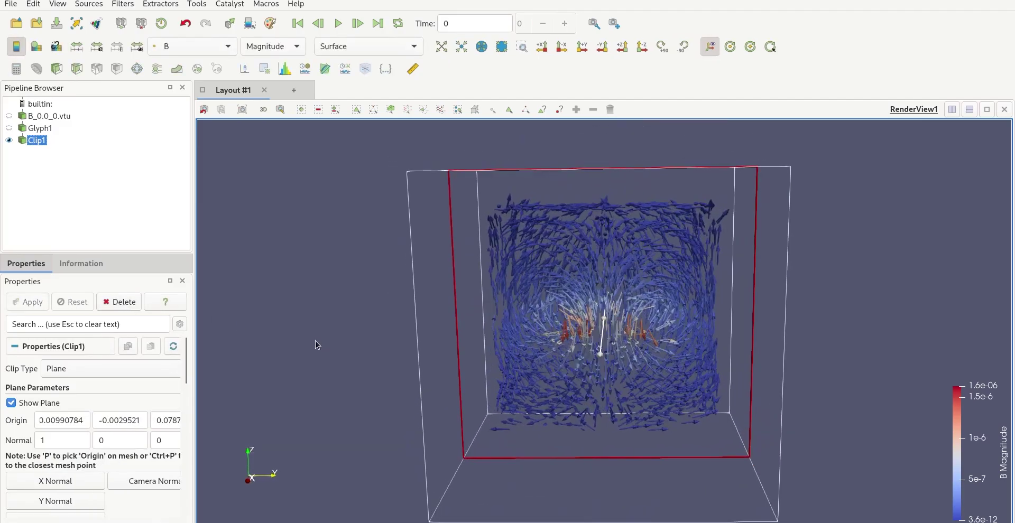
scroll(309, 337, "up", 5)
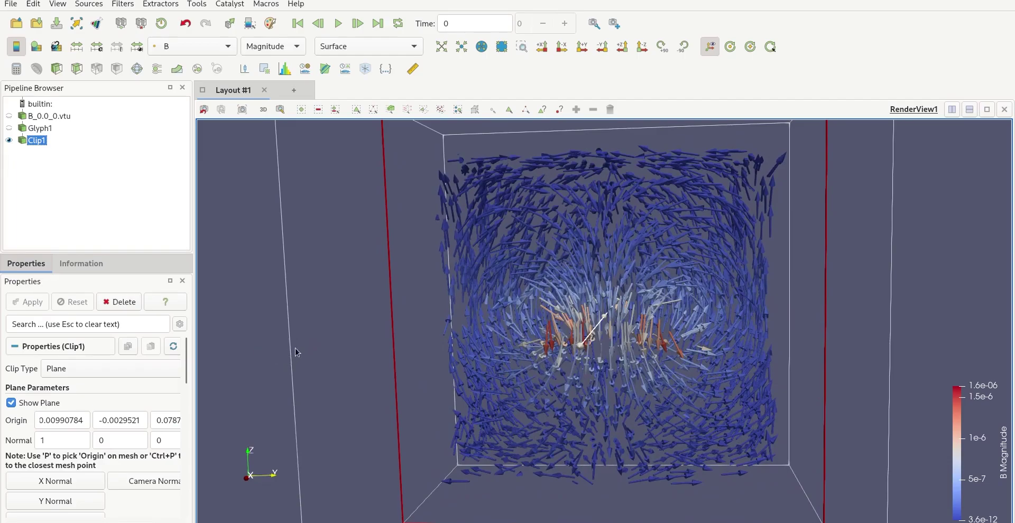
scroll(129, 460, "down", 3)
scroll(128, 460, "up", 3)
scroll(106, 415, "down", 3)
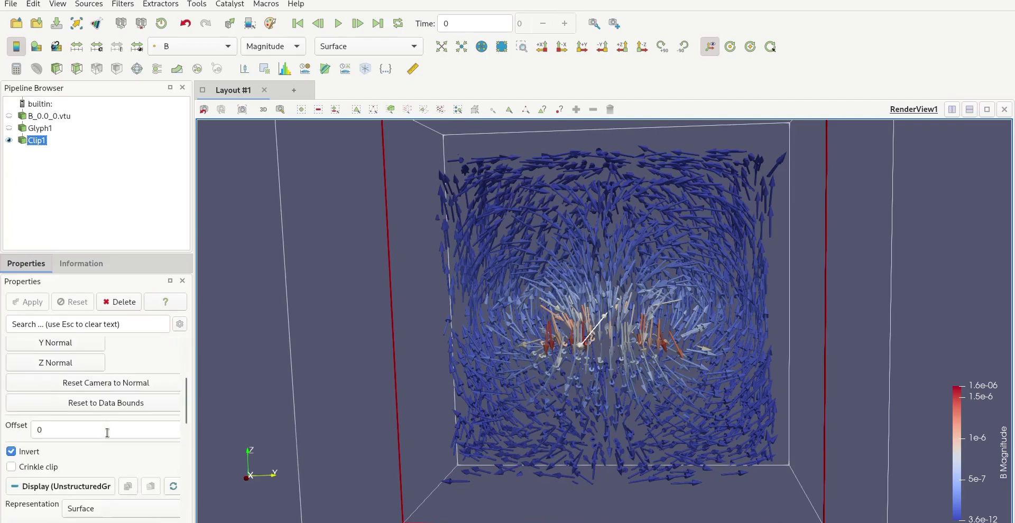